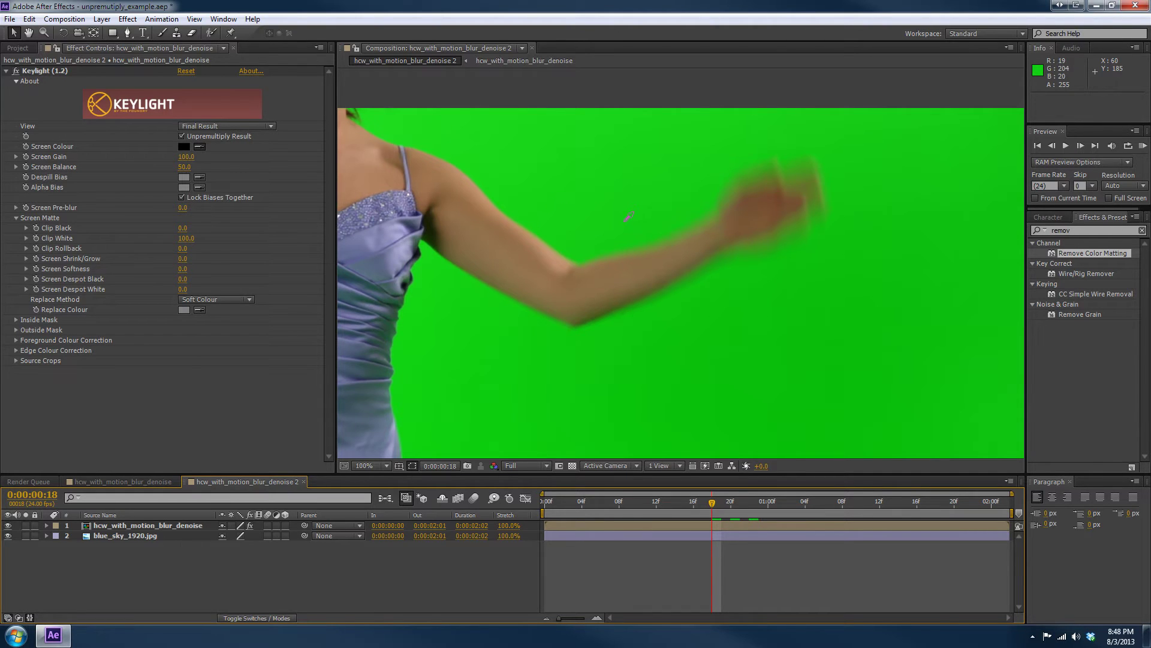
- Sample the green backdrop as Keylight's Screen Colour and view the Combined Matte
click(625, 220)
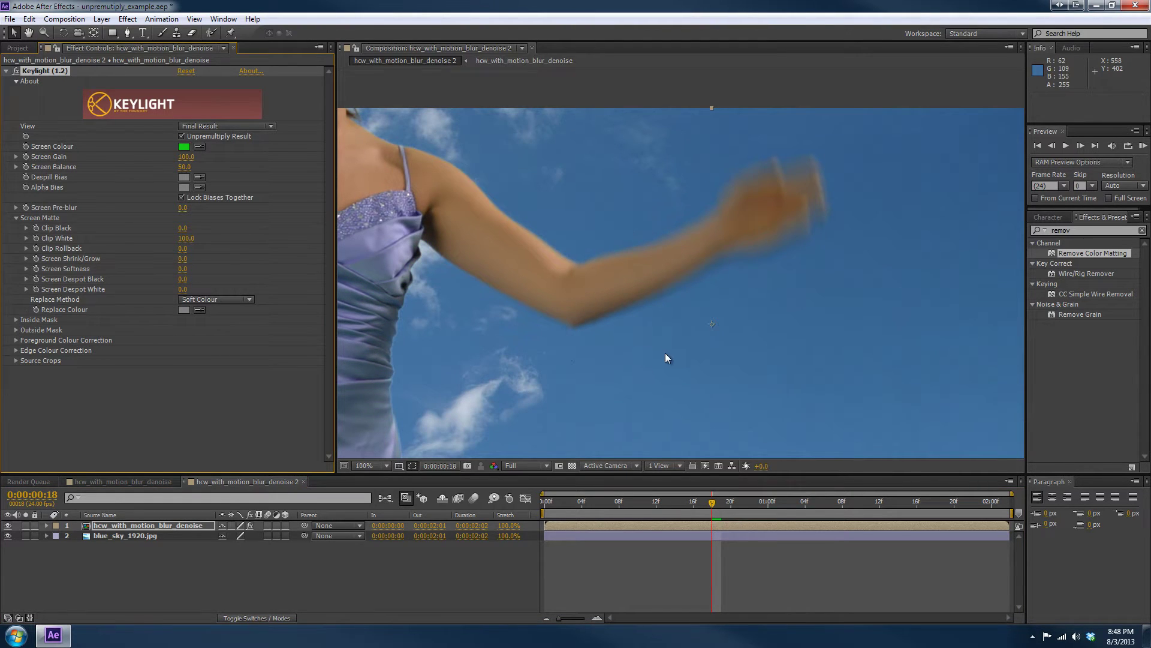
click(208, 126)
click(270, 229)
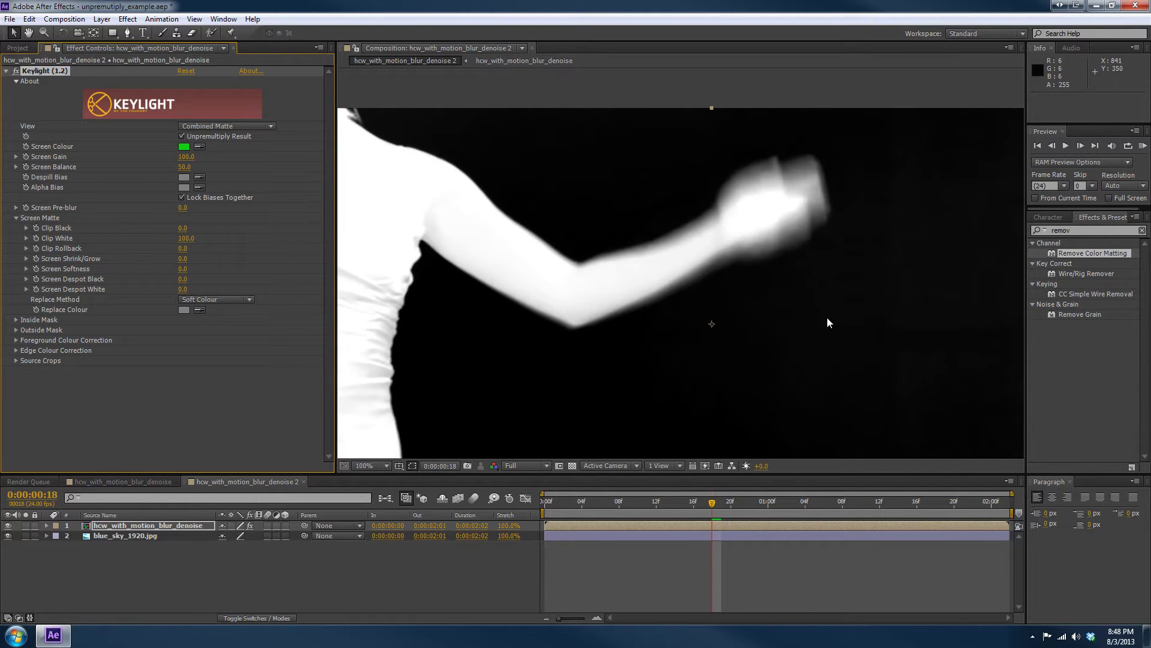
- Set Keylight's Clip Black to 30 to crush the grey background noise in the matte
drag(827, 323, 648, 334)
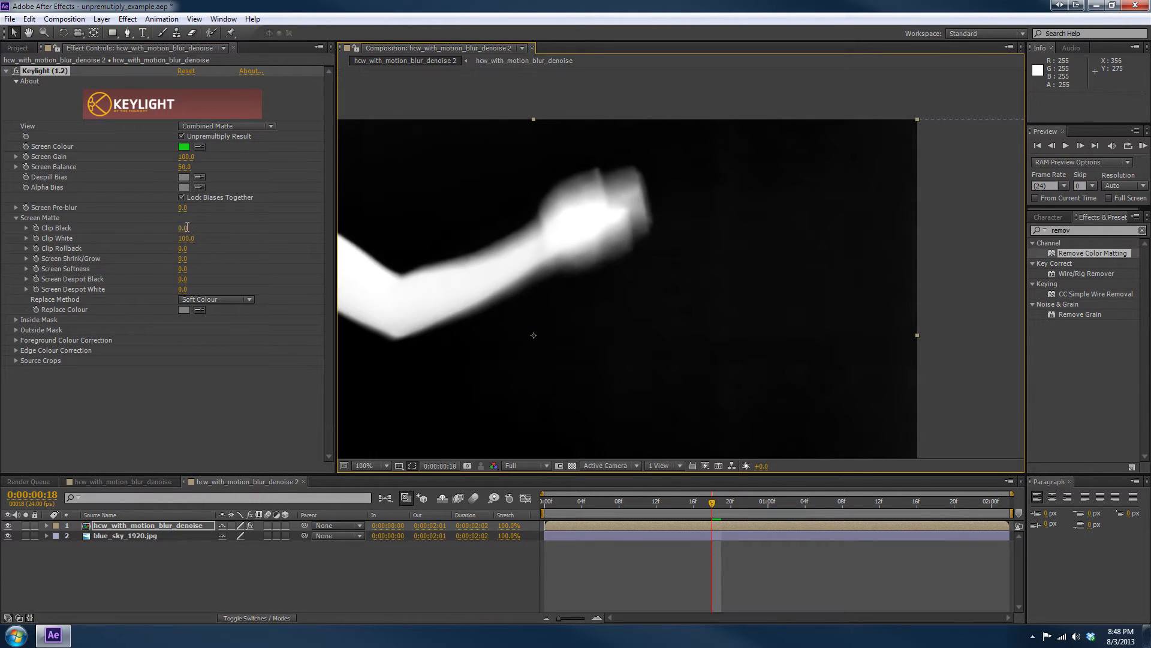
click(187, 228)
text(30)
key(Return)
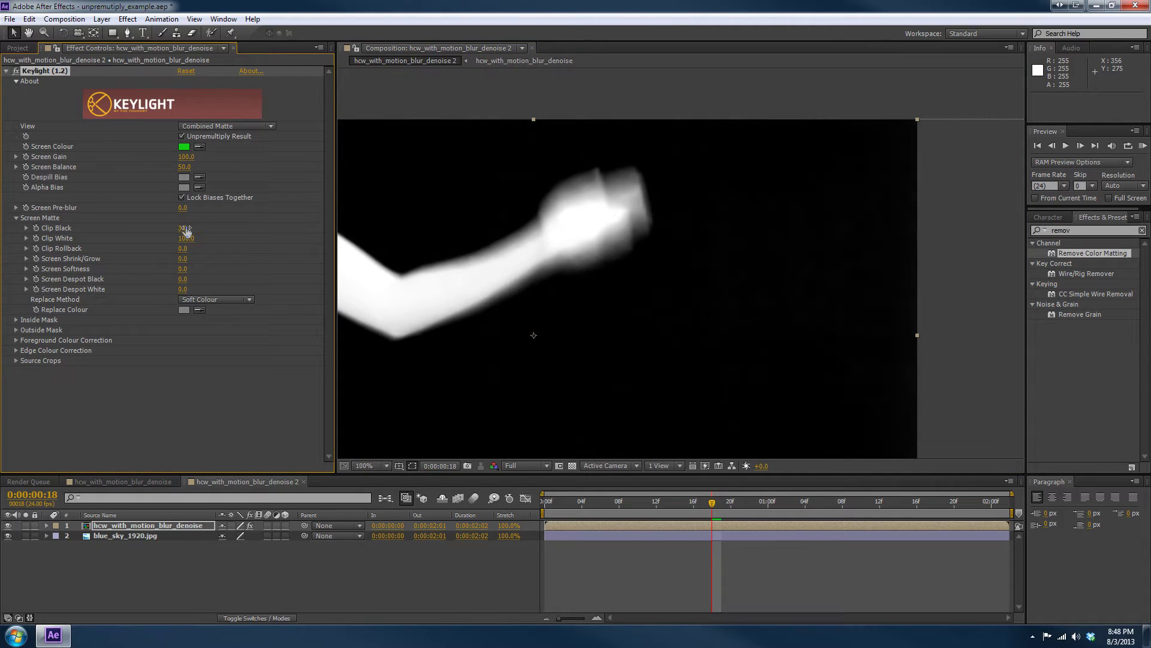
drag(397, 260, 519, 236)
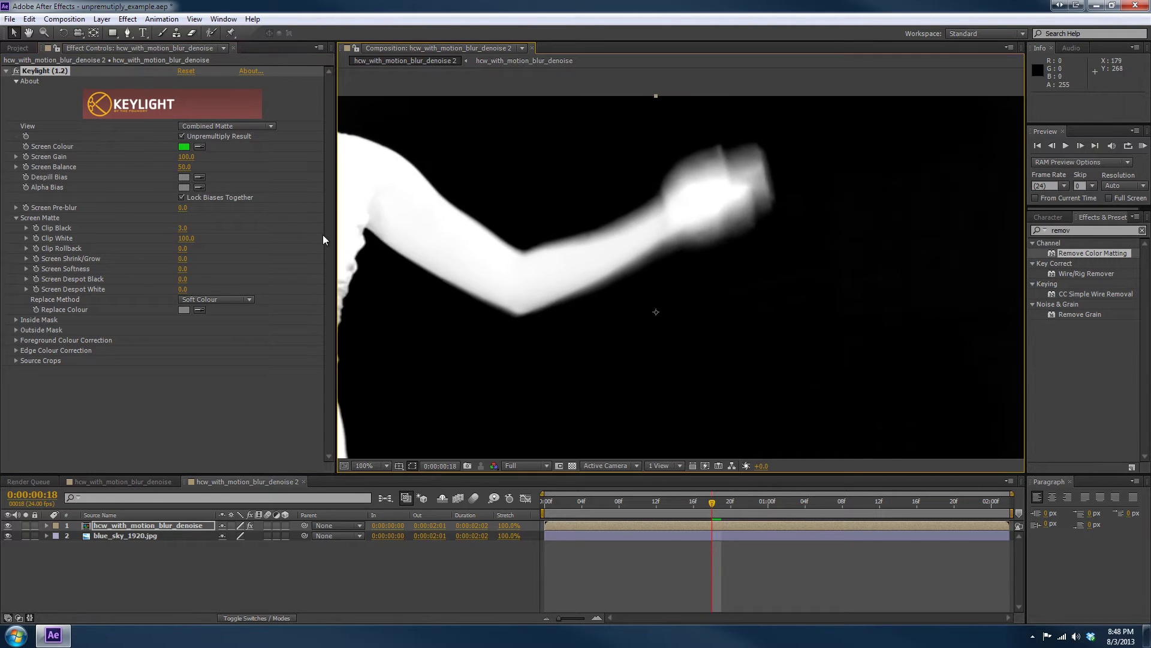
- Compare Keylight's Intermediate Result with Final Result, ending on Intermediate Result to reveal the arm's green fringe
click(230, 127)
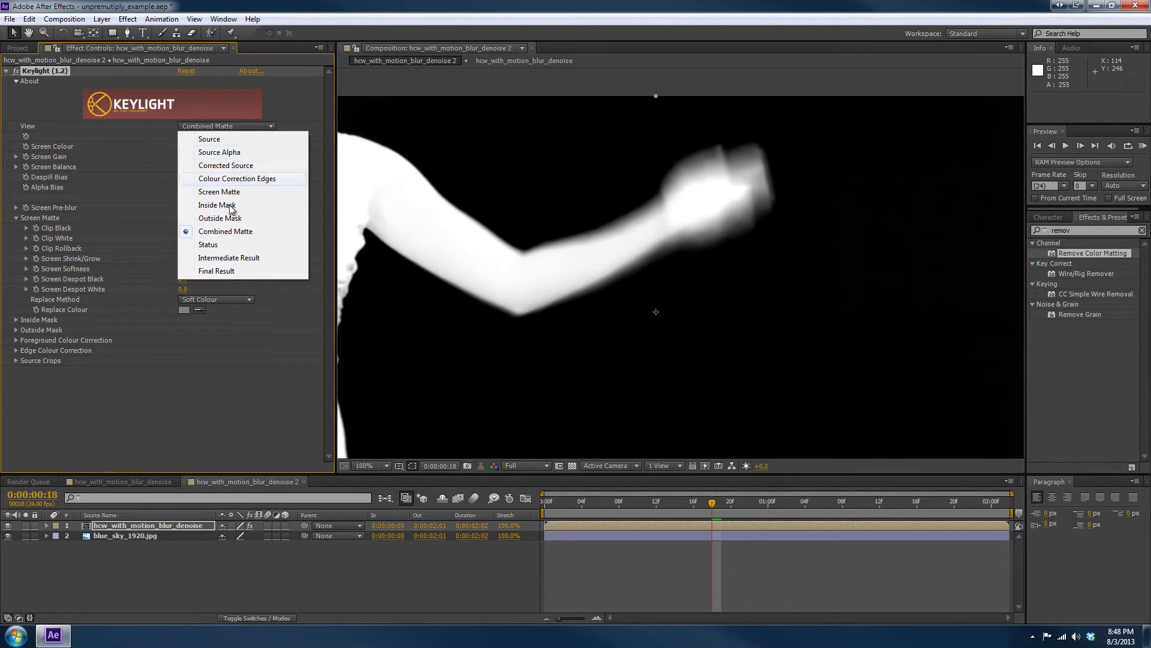
click(241, 258)
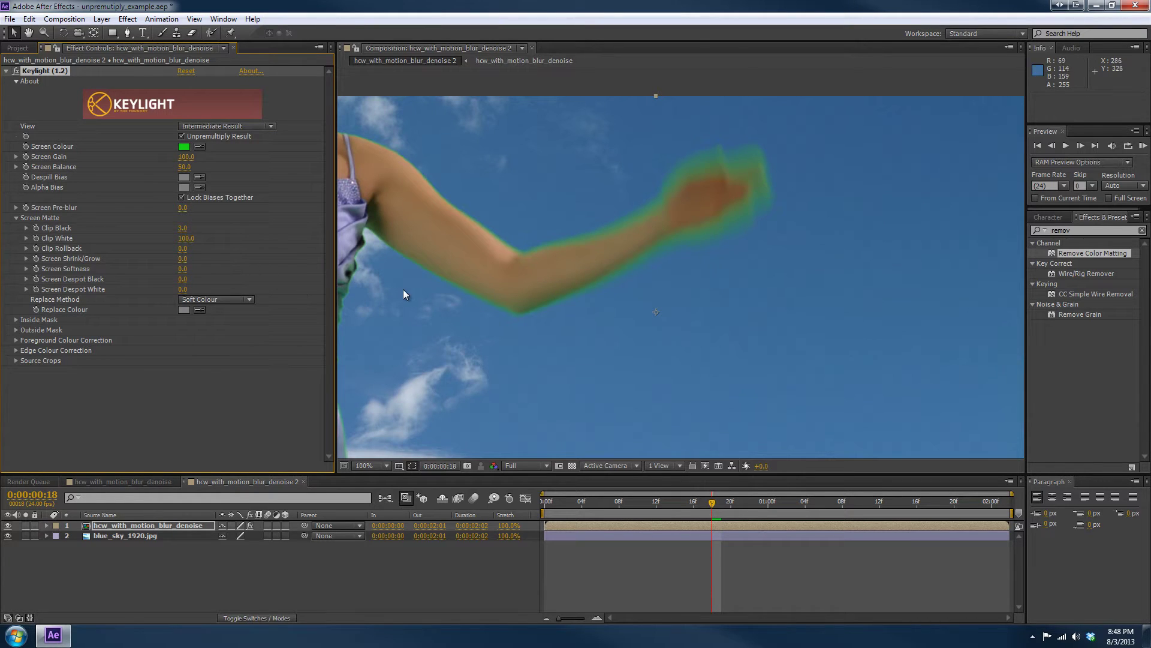
drag(403, 289, 509, 271)
click(249, 127)
click(239, 271)
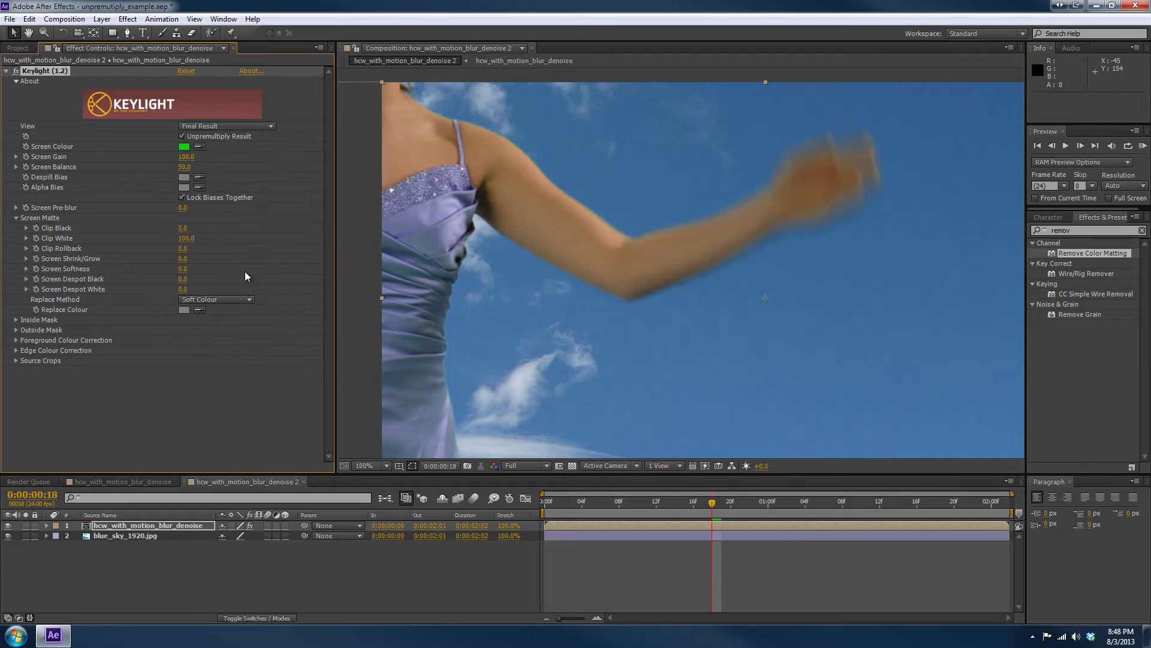
click(246, 127)
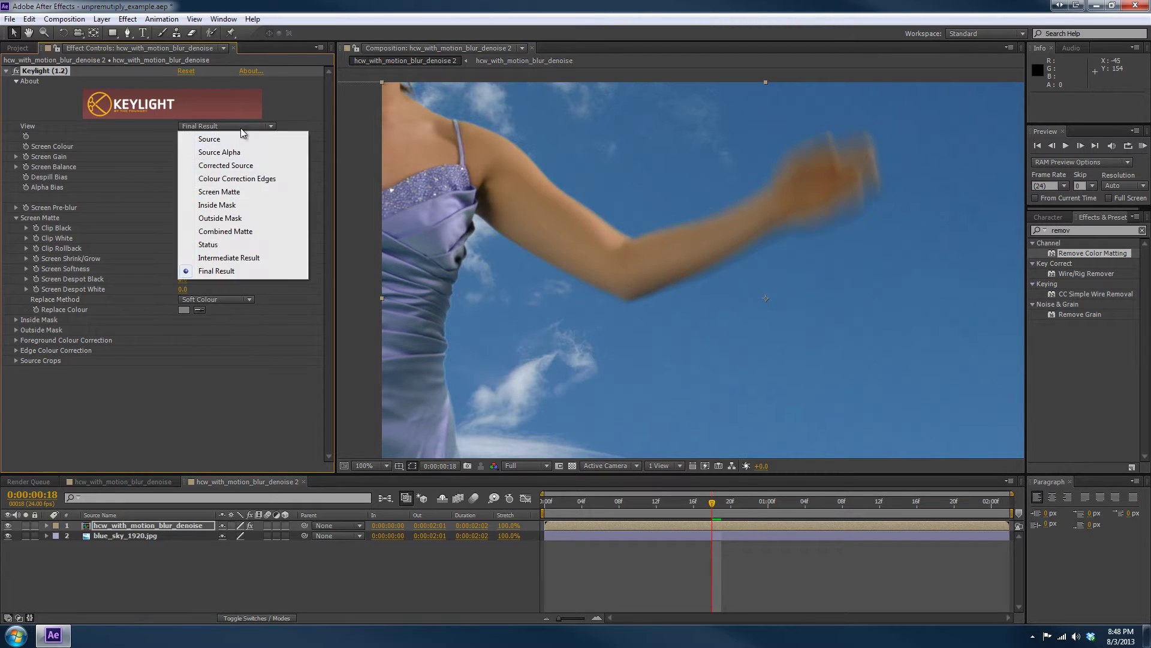
click(240, 258)
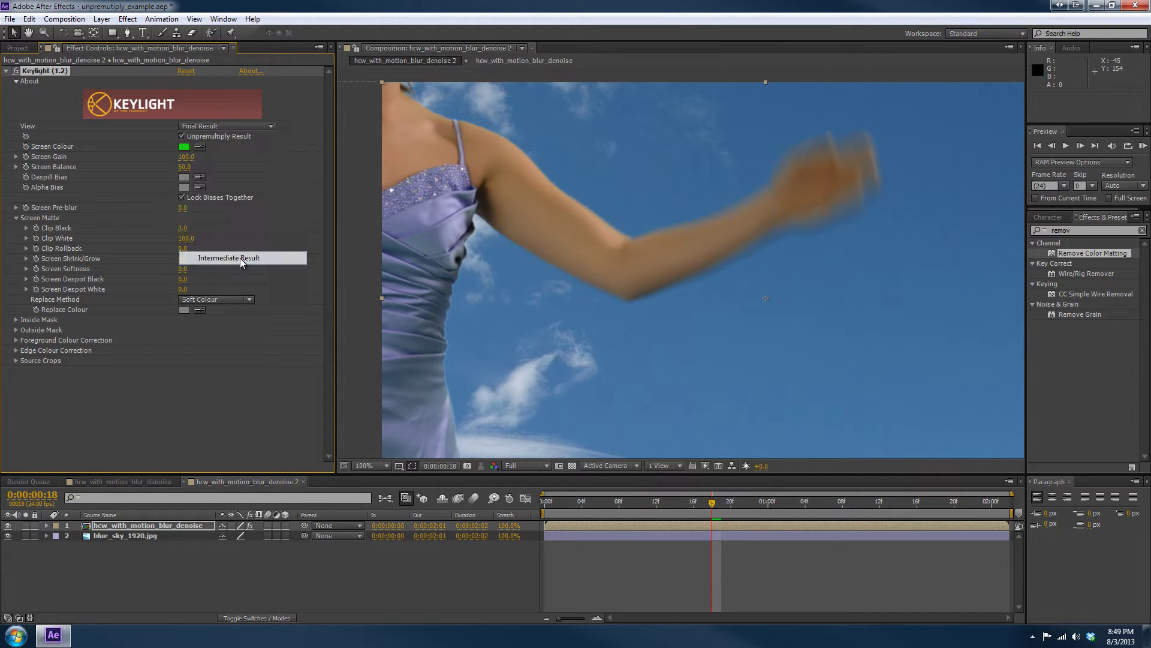
- Search 'spill' and apply Spill Slayer to the dancer layer below Keylight
double_click(1075, 228)
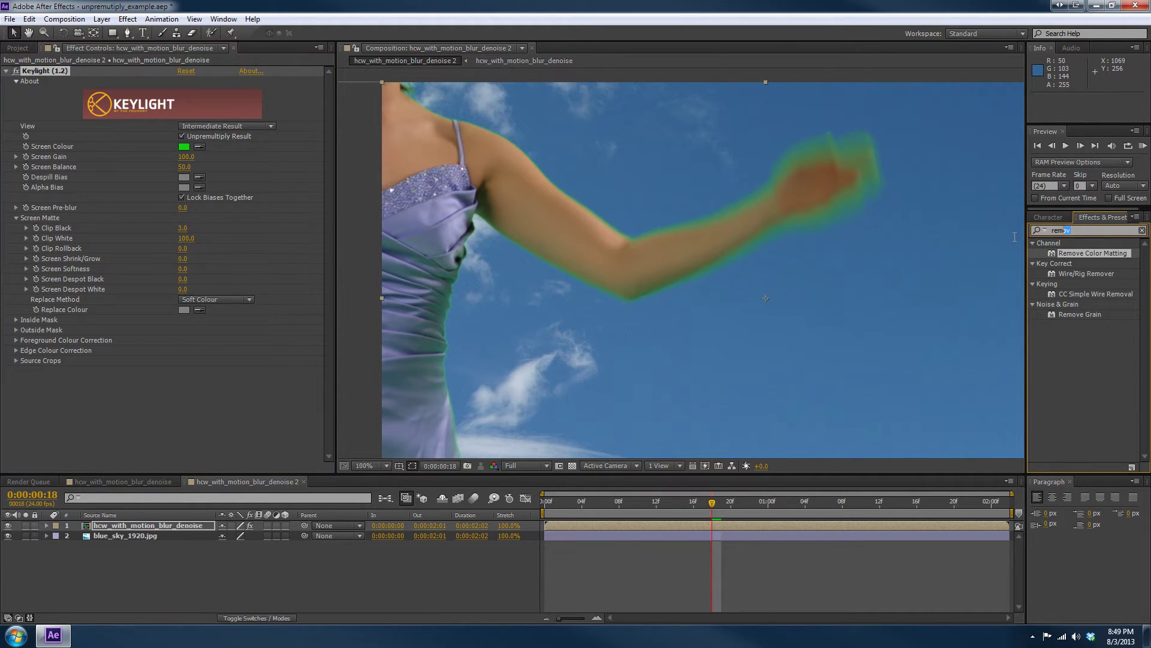
text(spill)
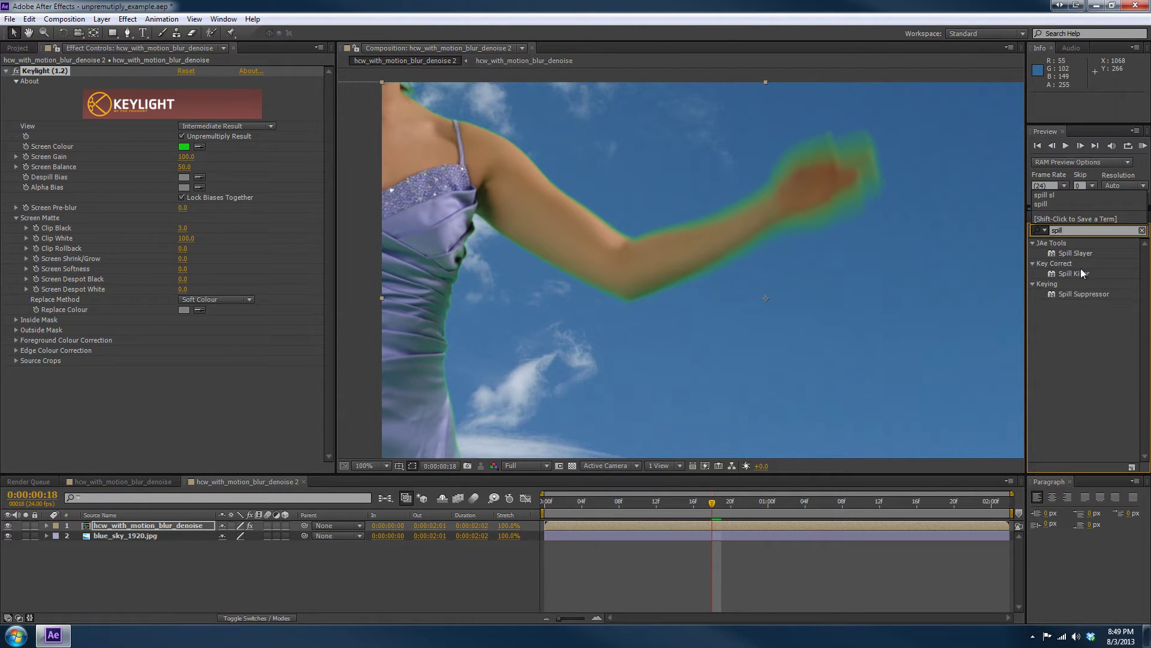
drag(1075, 253, 939, 253)
drag(833, 308, 775, 313)
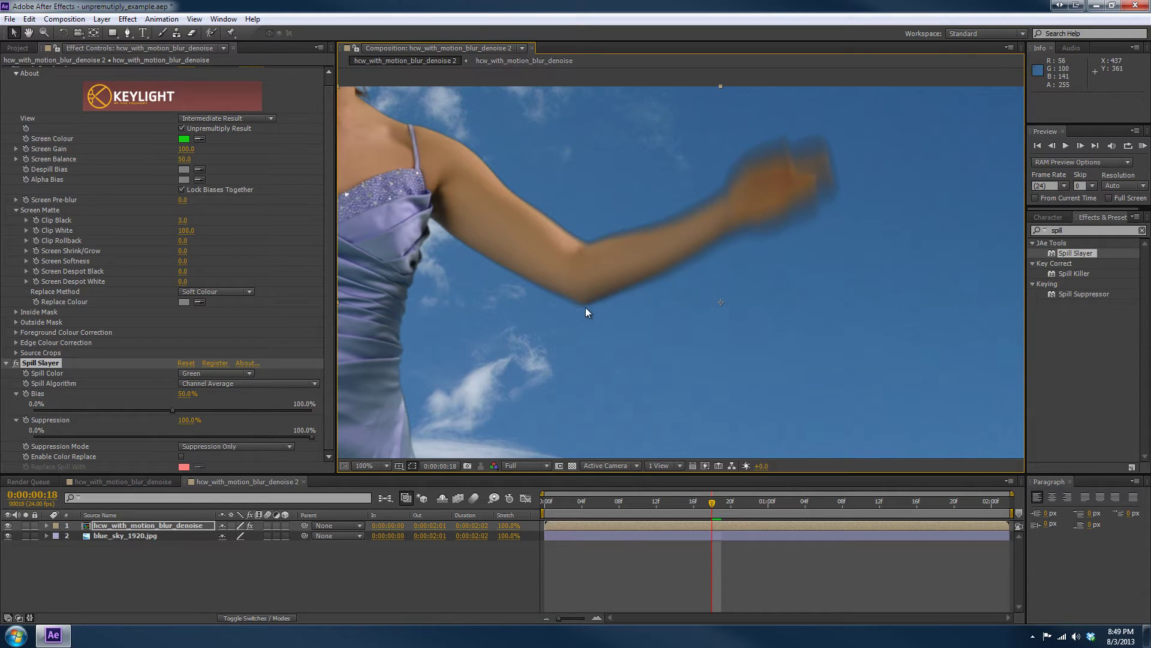
click(328, 308)
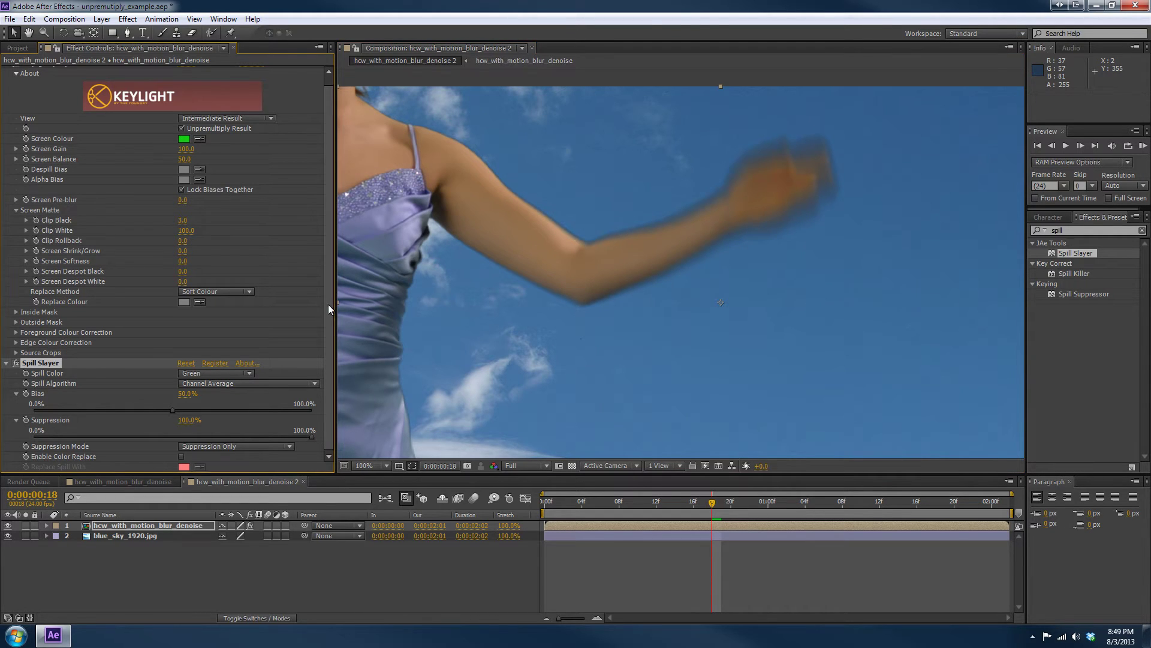
- Toggle Keylight and the other effect off and on to compare against the original footage
scroll(328, 216, up, 1)
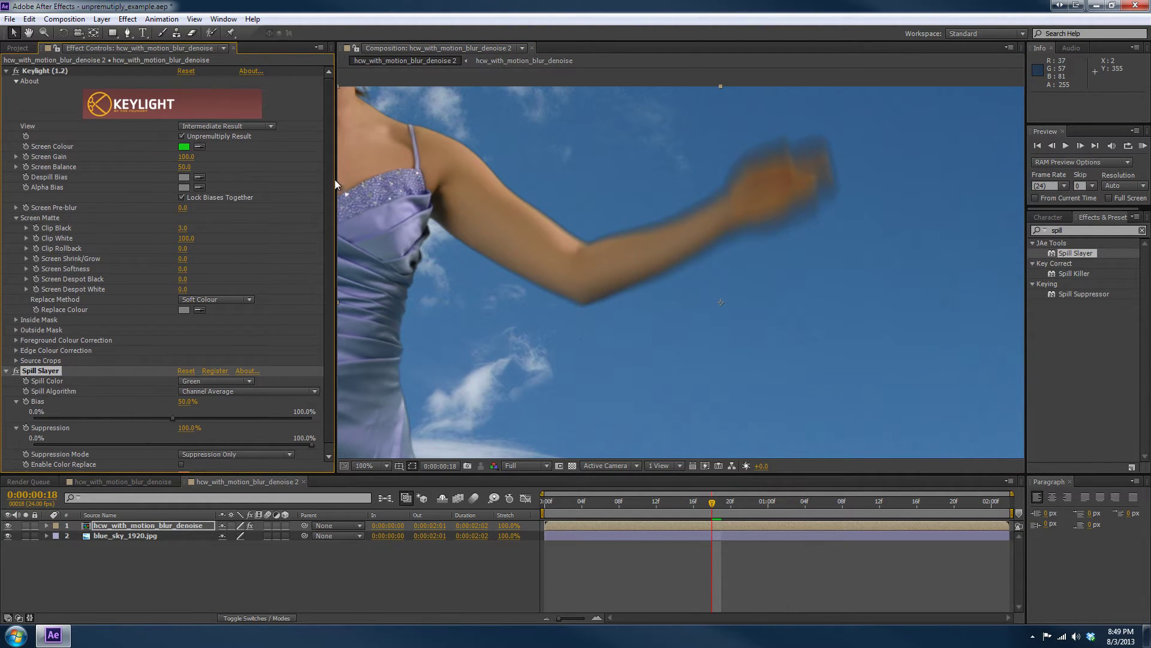
click(16, 71)
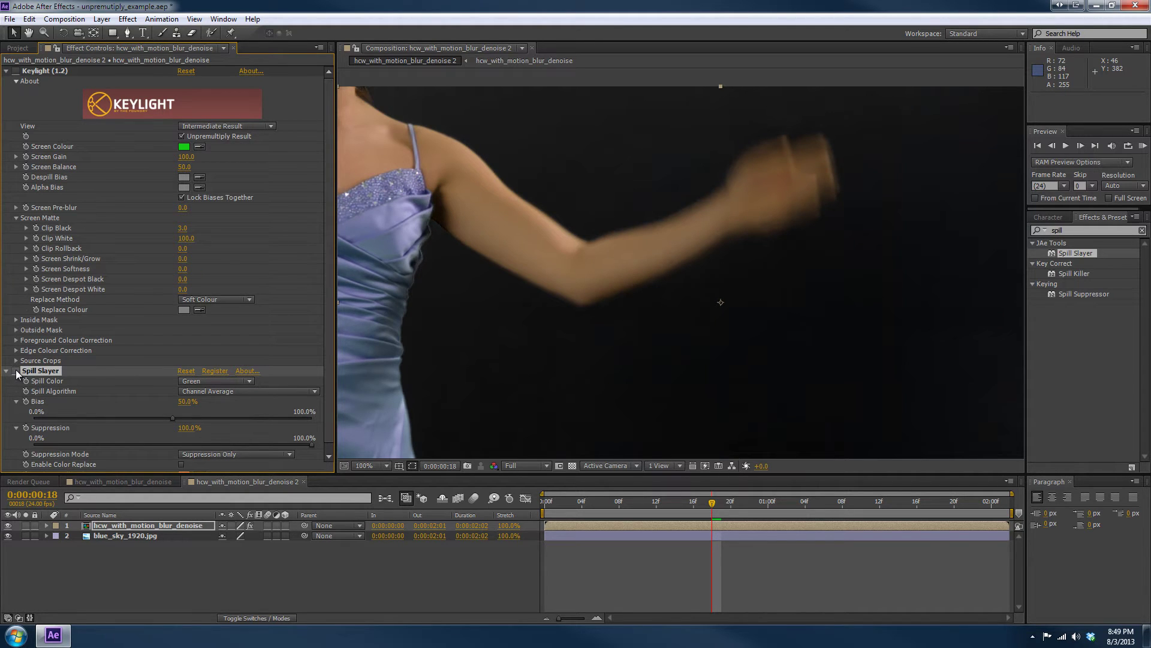
click(17, 371)
click(17, 371)
click(17, 371)
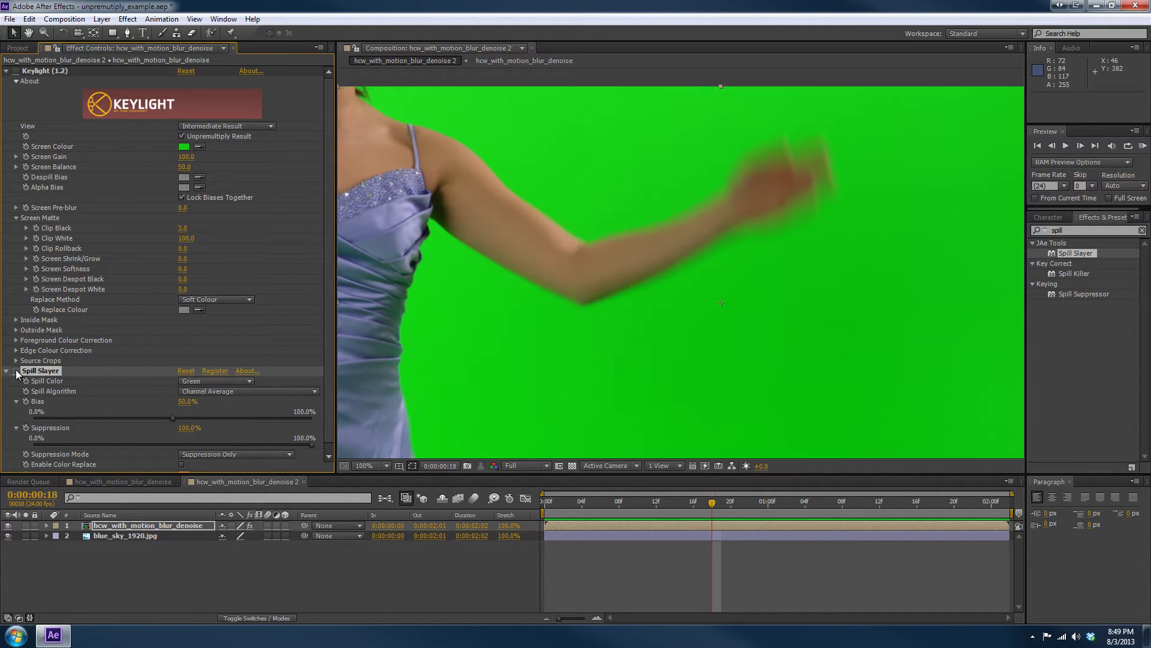
click(17, 371)
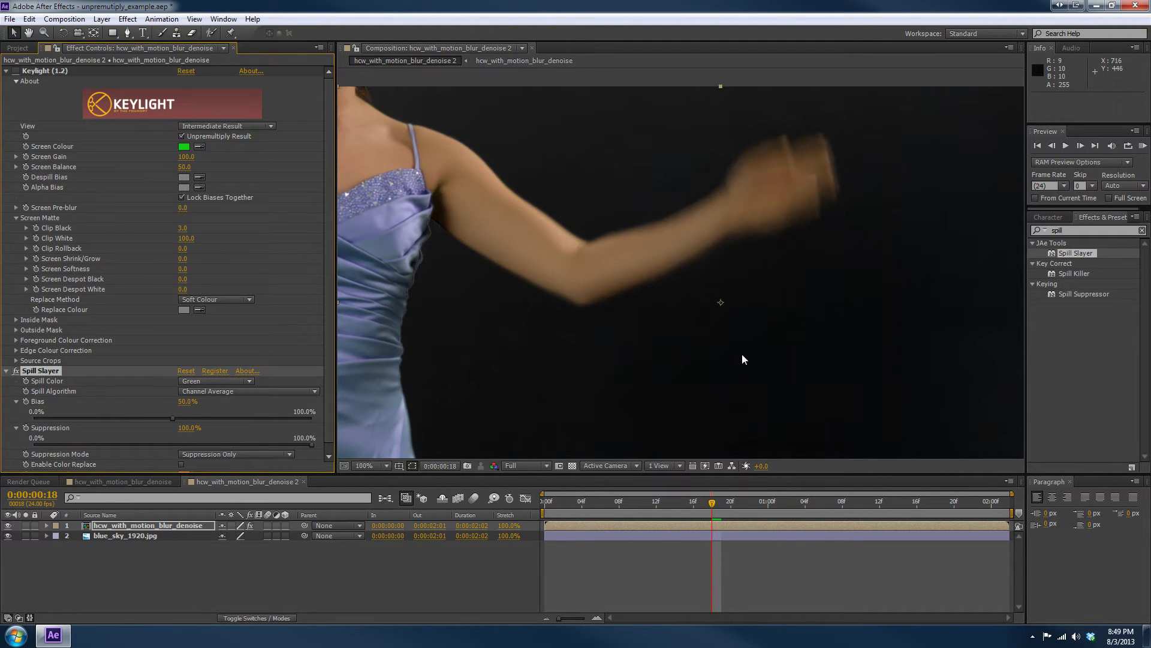
- Collapse the Keylight (1.2) controls so Spill Slayer's settings lead Effect Controls
scroll(327, 340, down, 1)
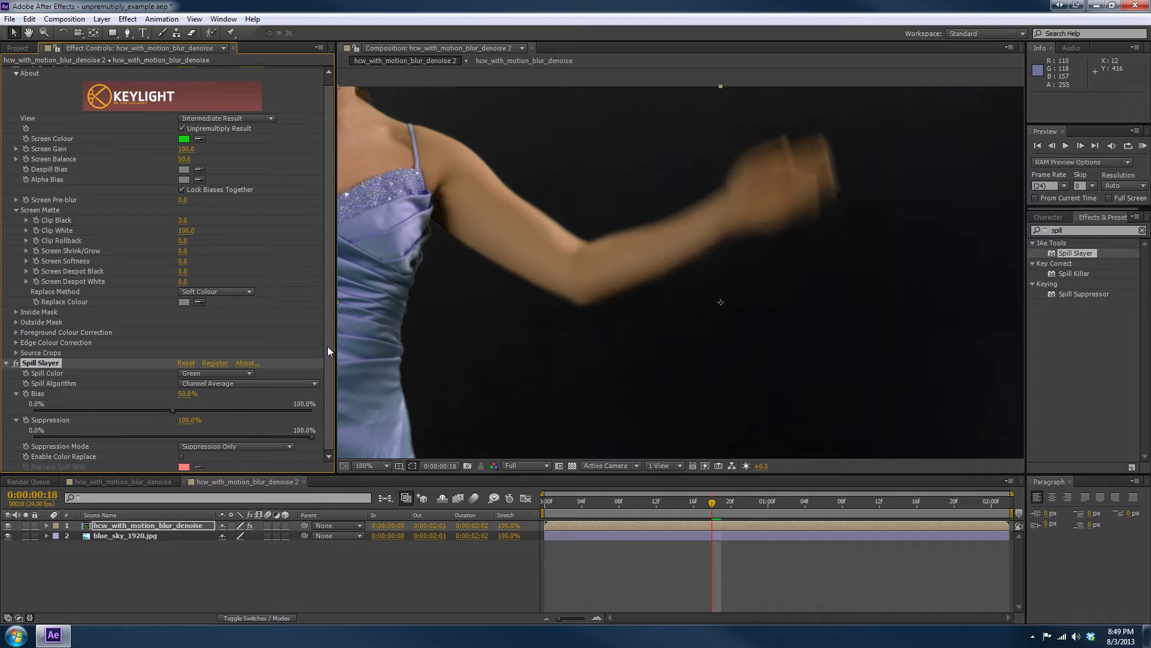
scroll(329, 351, up, 1)
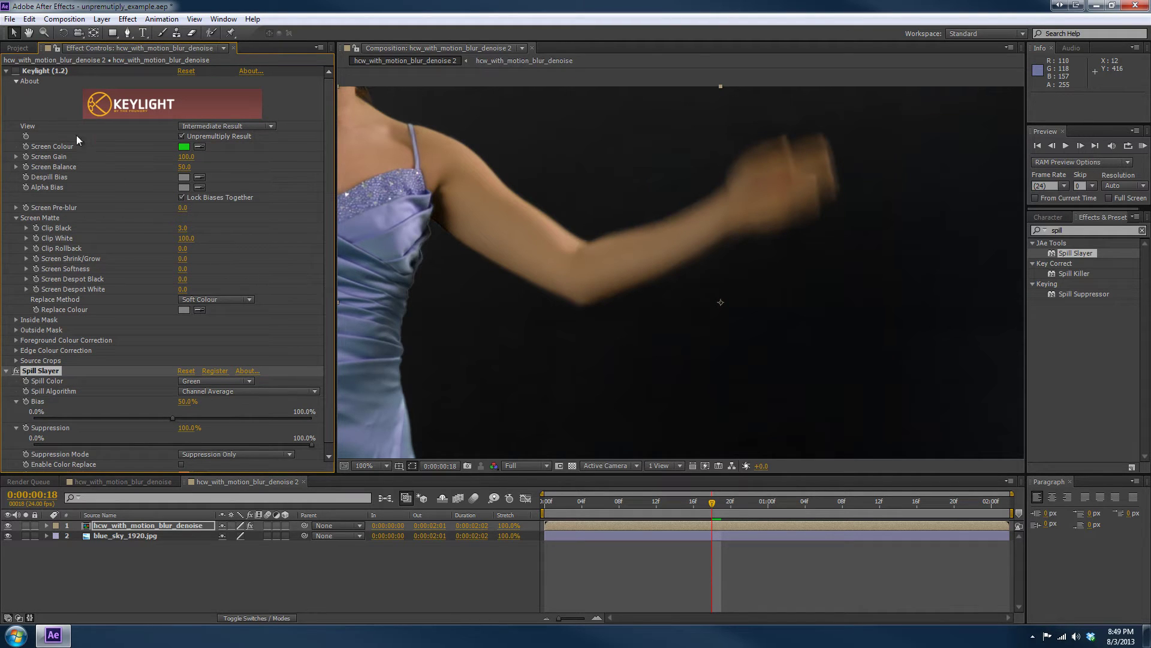
click(7, 71)
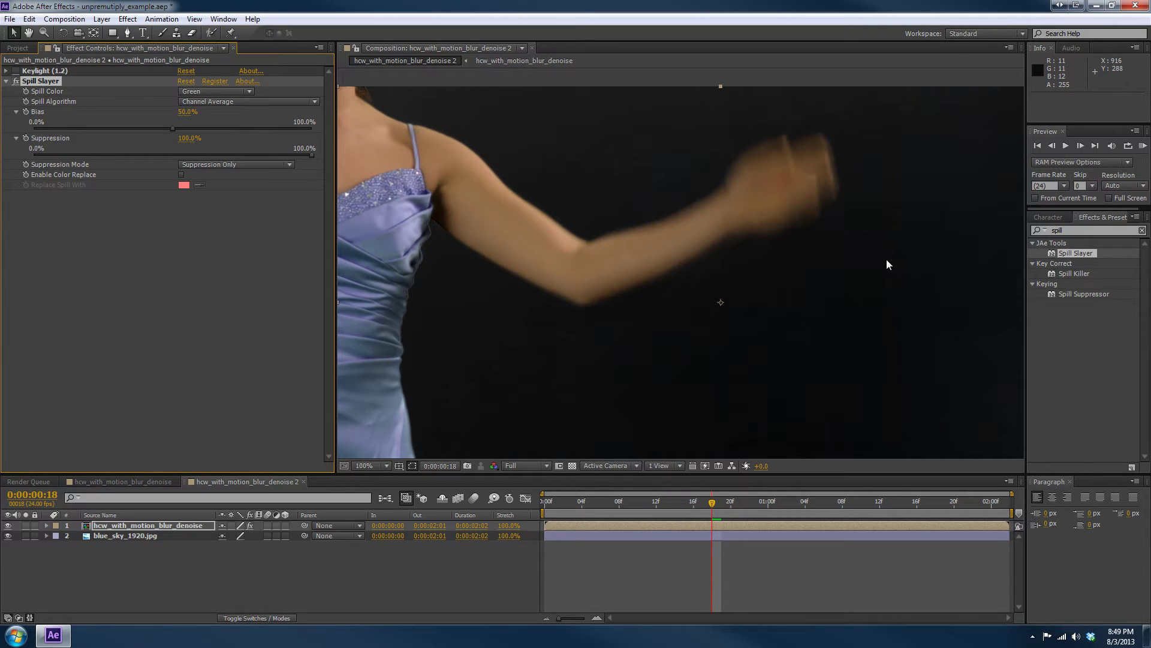
- Search 'remo' and apply Remove Color Matting below Spill Slayer
click(1074, 231)
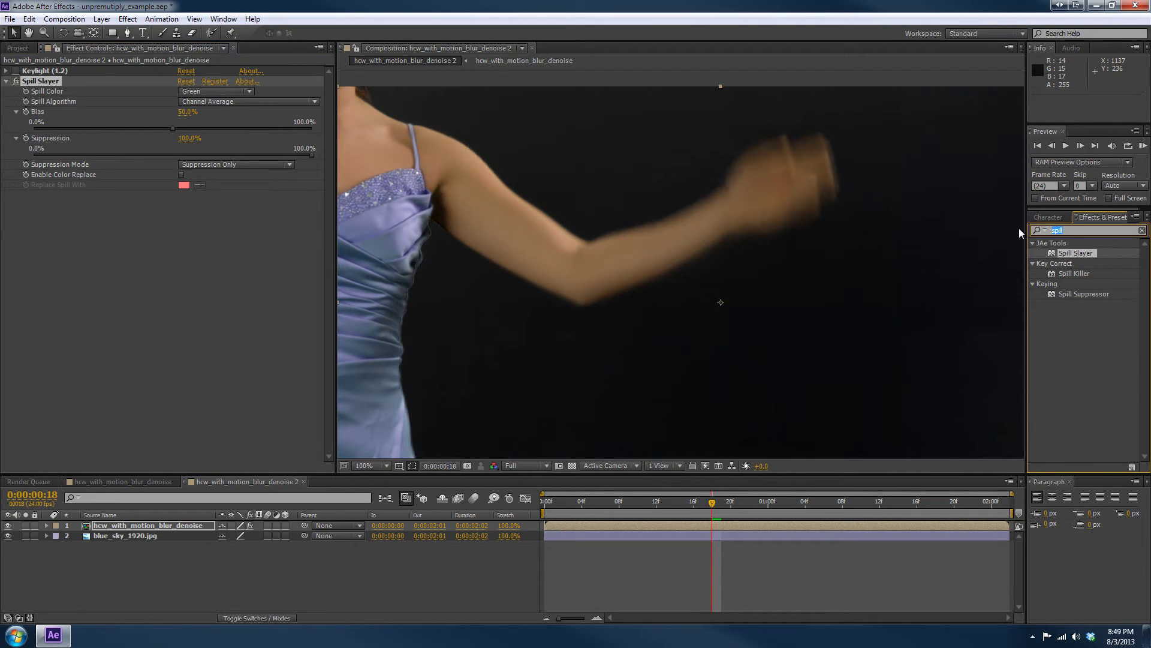
text(remo)
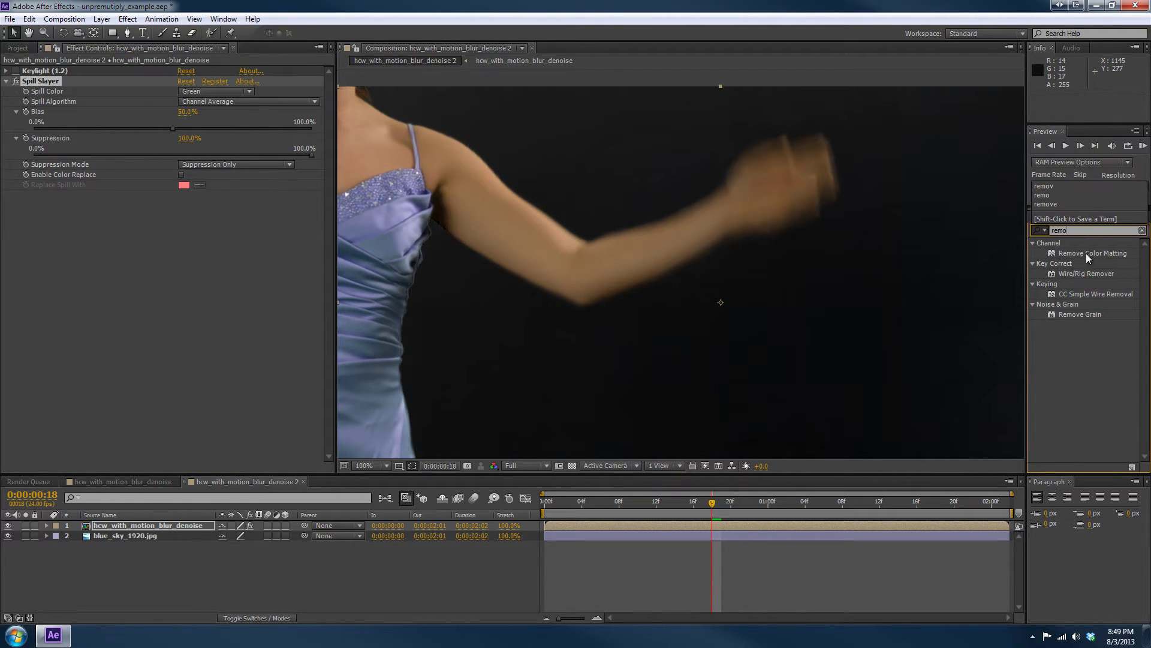
drag(1085, 253, 198, 326)
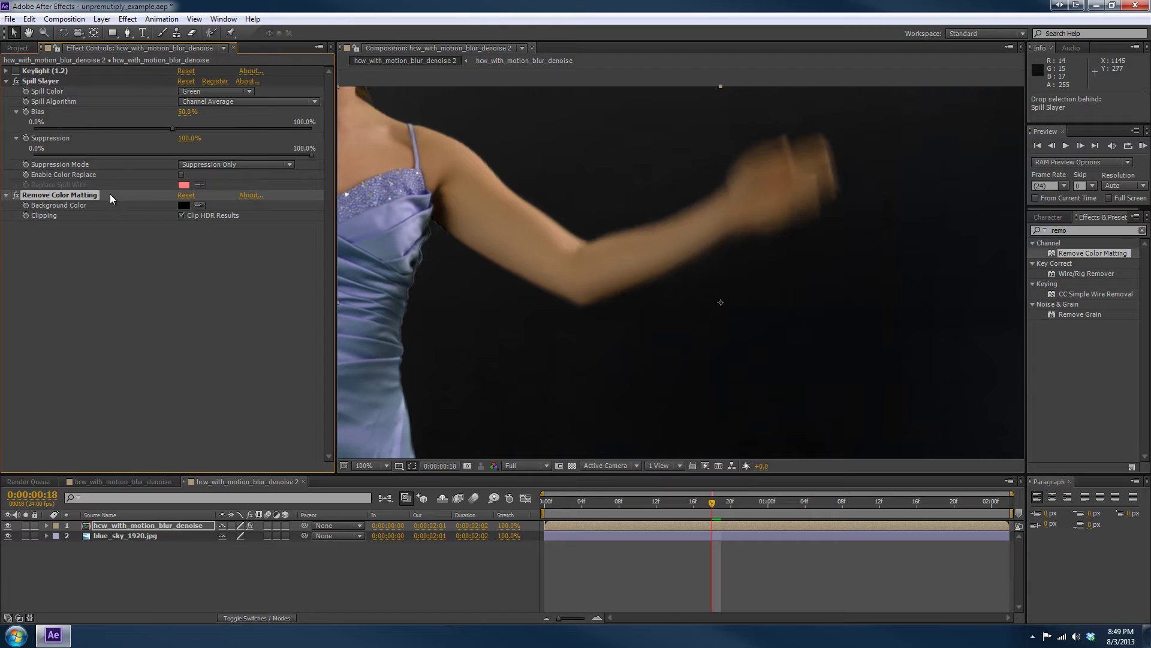
- Eyedrop the dark backdrop as Remove Color Matting's Background Color and re-enable Keylight
click(200, 206)
click(634, 217)
click(16, 71)
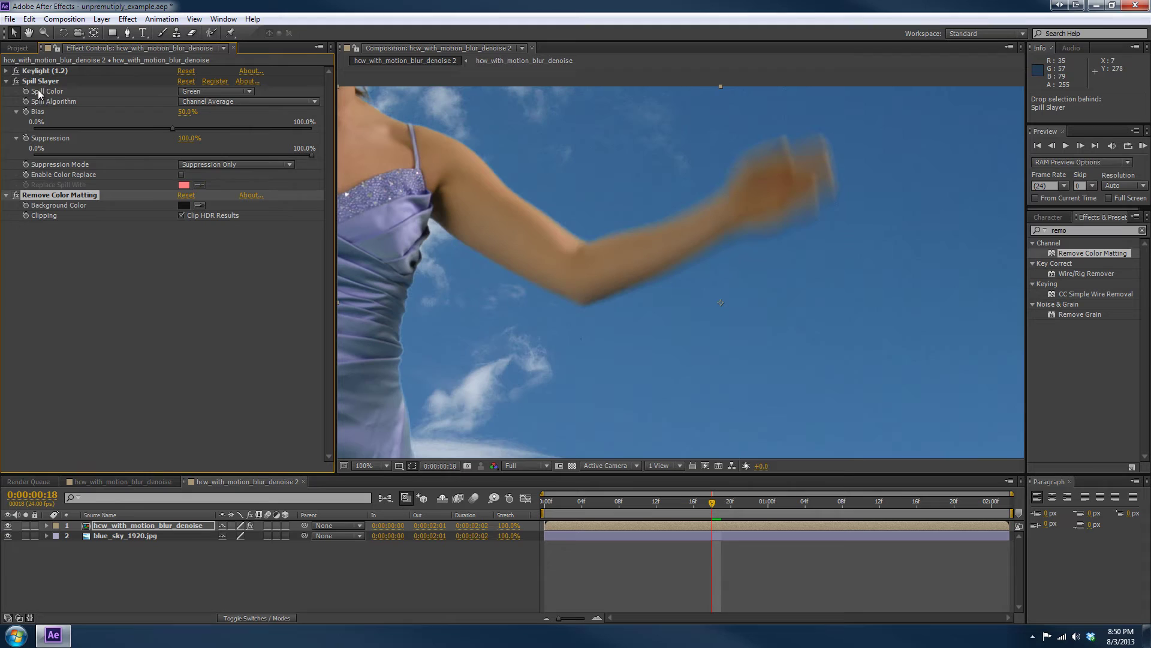
- Toggle Remove Color Matting off and on to compare edges, then move to a later frame
click(16, 195)
click(16, 195)
click(16, 195)
click(16, 196)
mouse_move(717, 503)
mouse_down()
mouse_move(741, 503)
mouse_move(730, 504)
mouse_up()
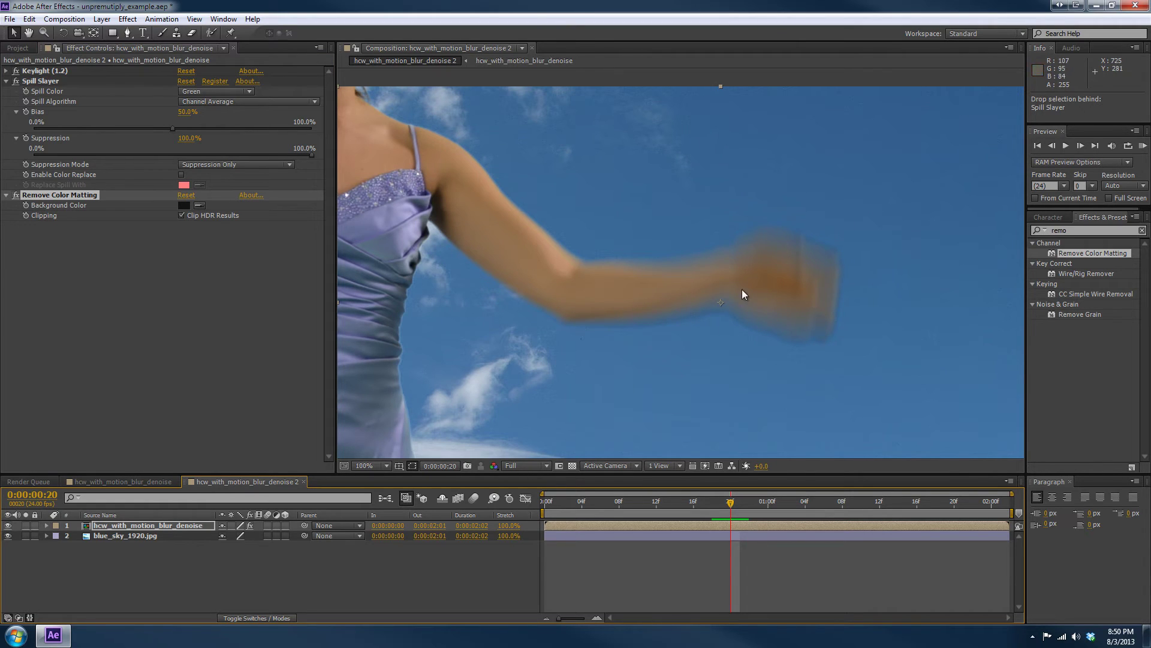
- Darken Remove Color Matting's Background Color to 0C0D0D and check the edges a few frames later
click(185, 205)
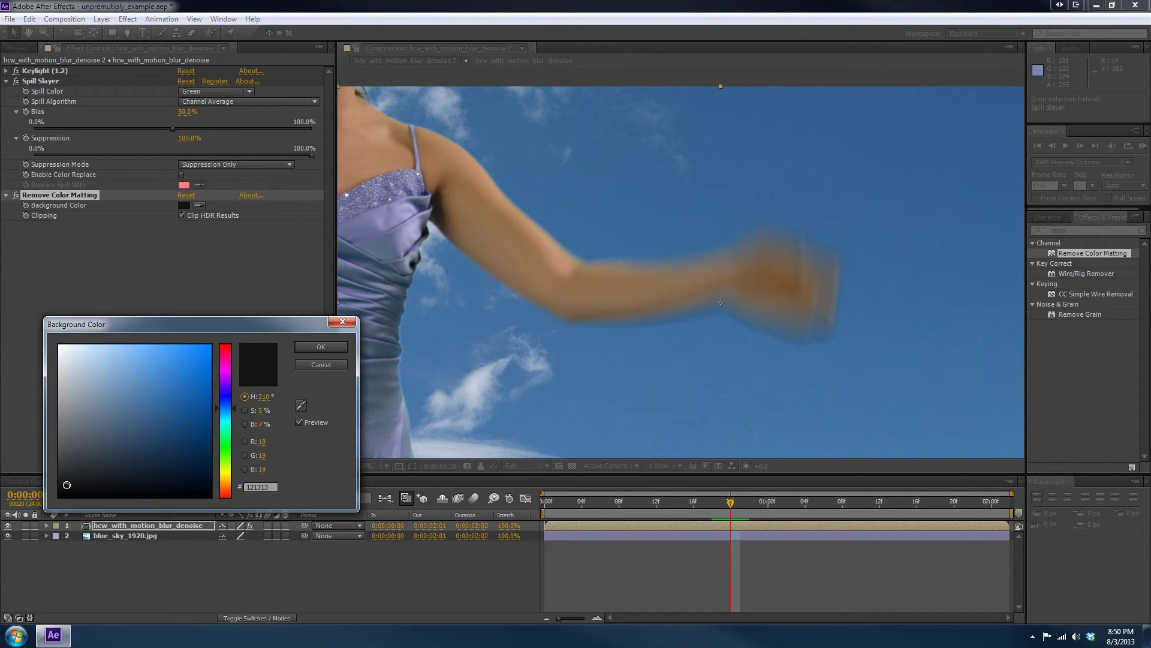
drag(67, 484, 64, 489)
click(338, 347)
mouse_move(734, 501)
mouse_down()
mouse_move(768, 501)
mouse_move(704, 504)
mouse_move(735, 510)
mouse_up()
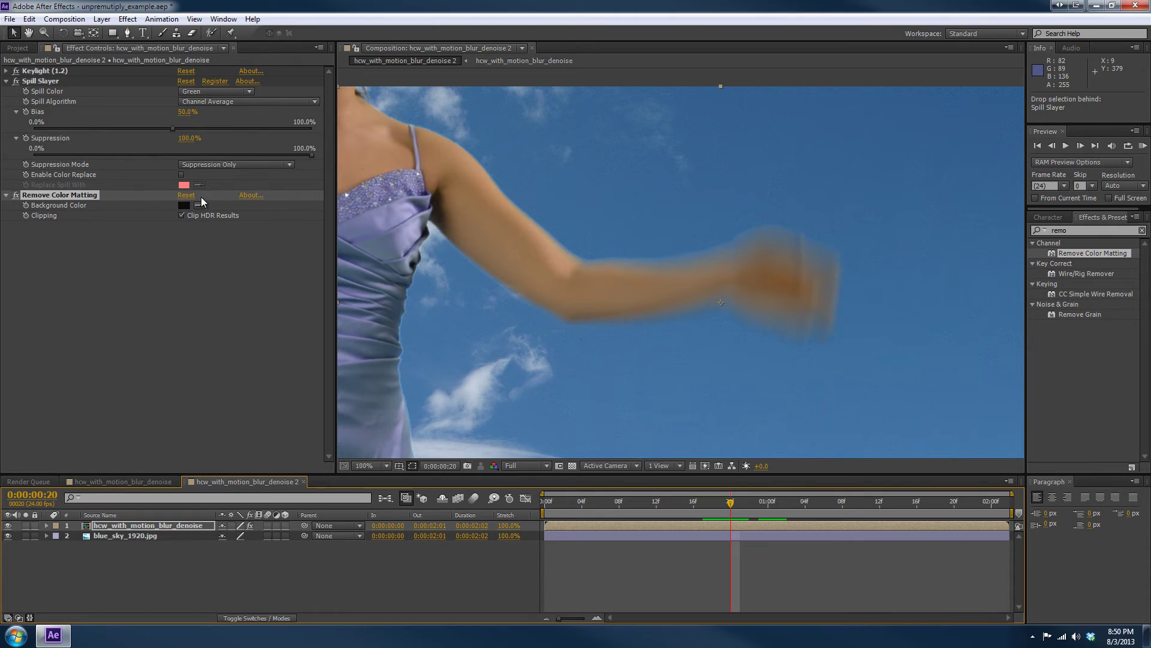
- Turn off Remove Color Matting and zoom the viewer in on the dancer's dress edge
click(15, 195)
drag(394, 373, 552, 326)
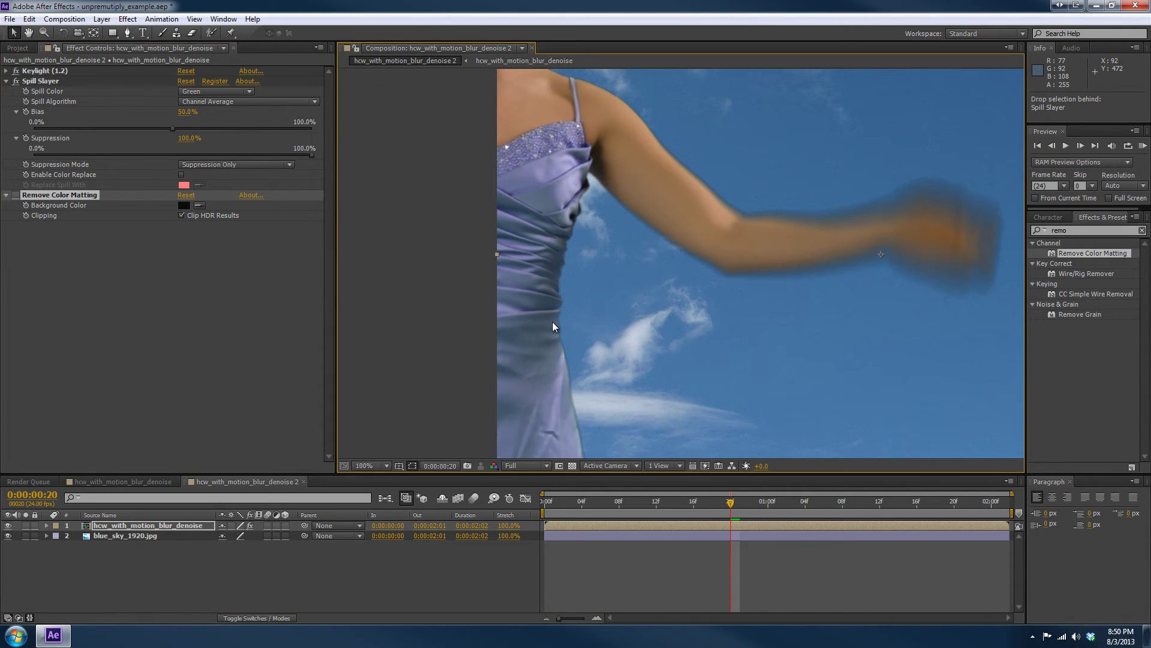
scroll(552, 326, up, 2)
drag(268, 288, 370, 288)
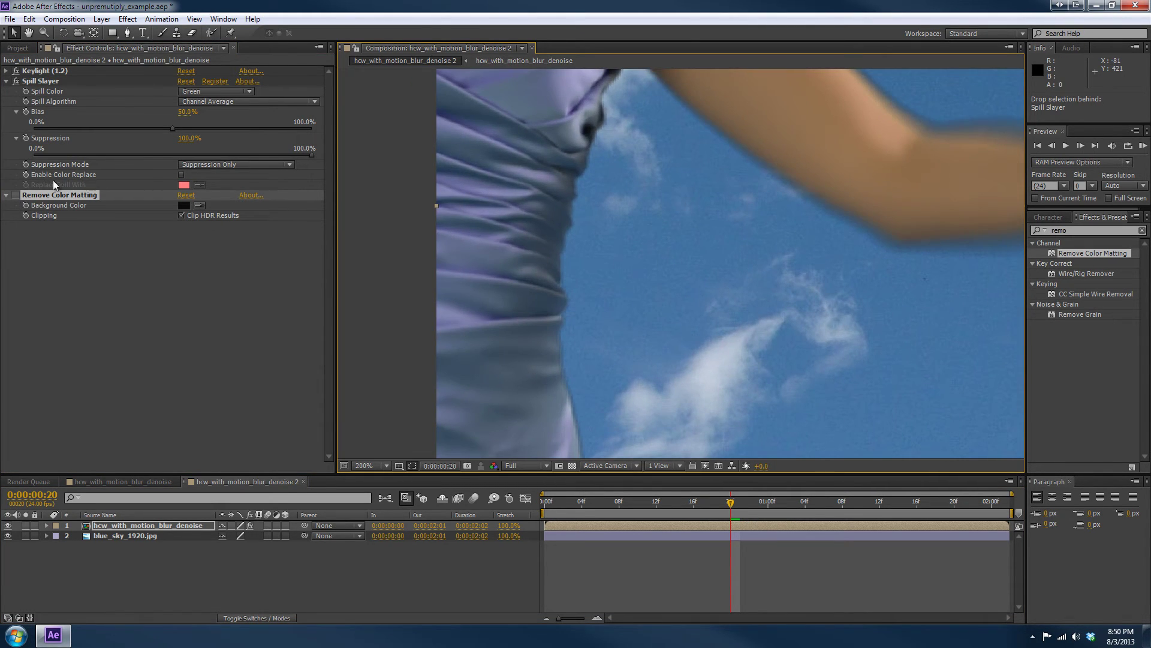
- Enable Spill Slayer's Color Replace and sample the sky blue as Replace Spill With
click(181, 174)
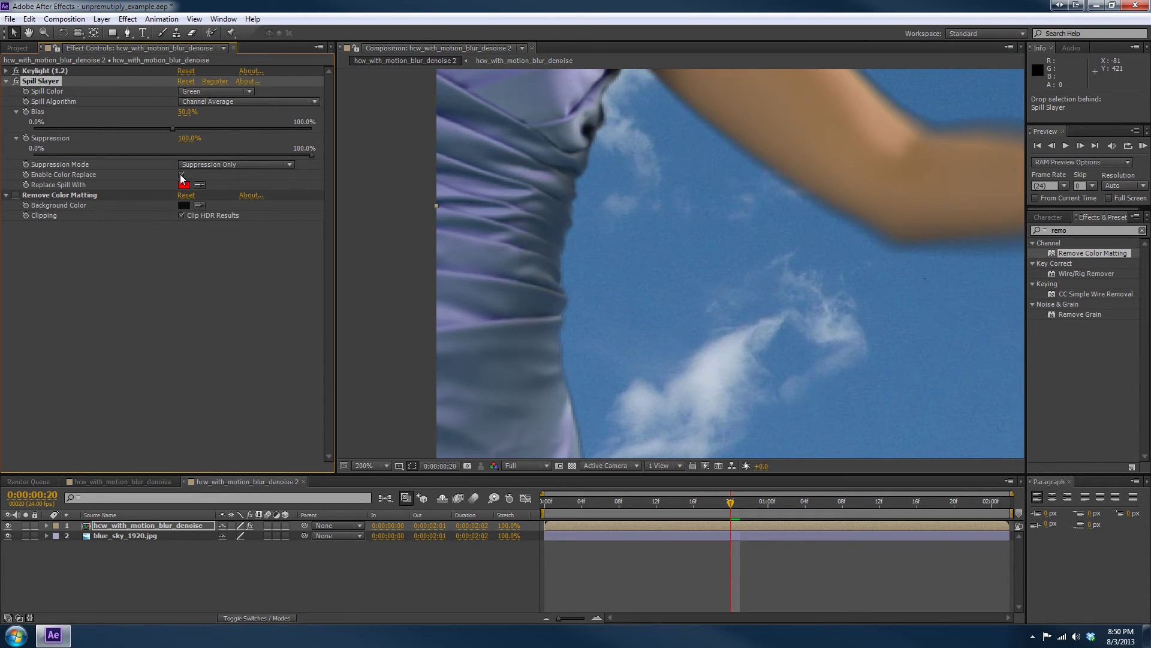
drag(592, 184, 545, 206)
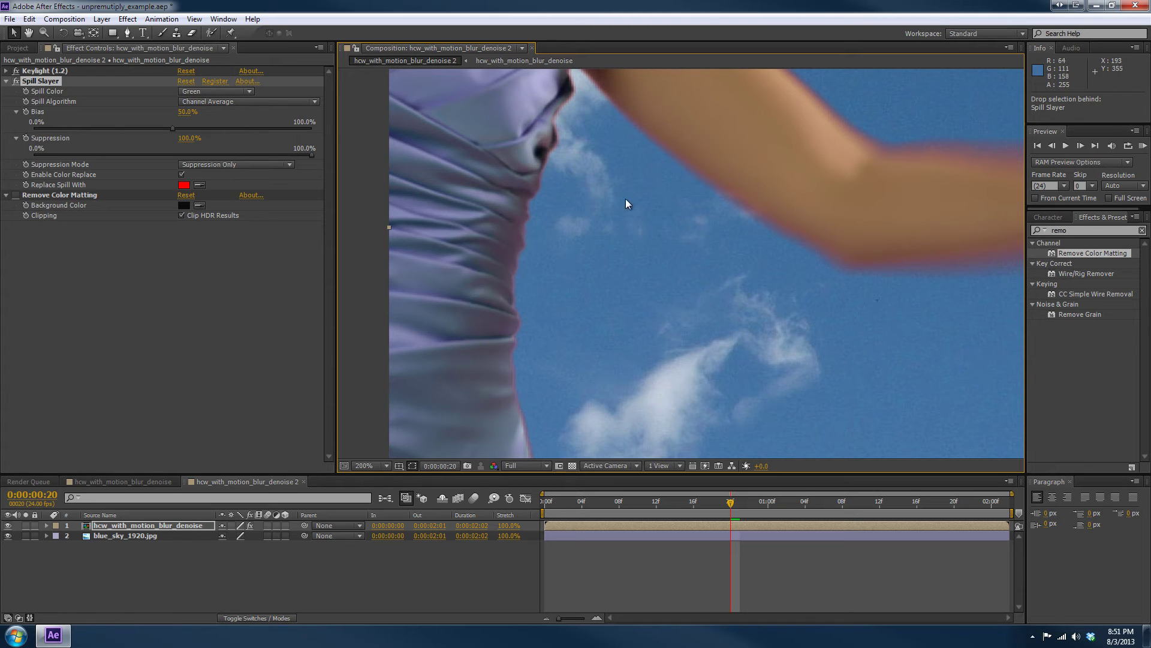
click(200, 185)
click(587, 276)
scroll(546, 285, down, 2)
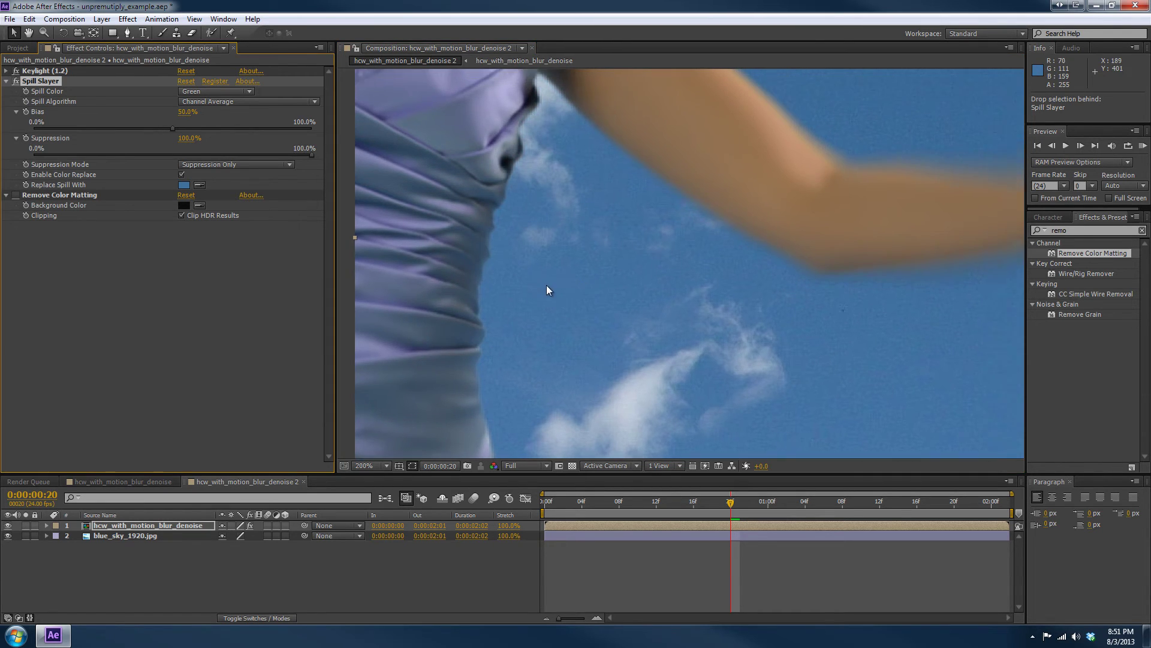
drag(603, 299, 476, 299)
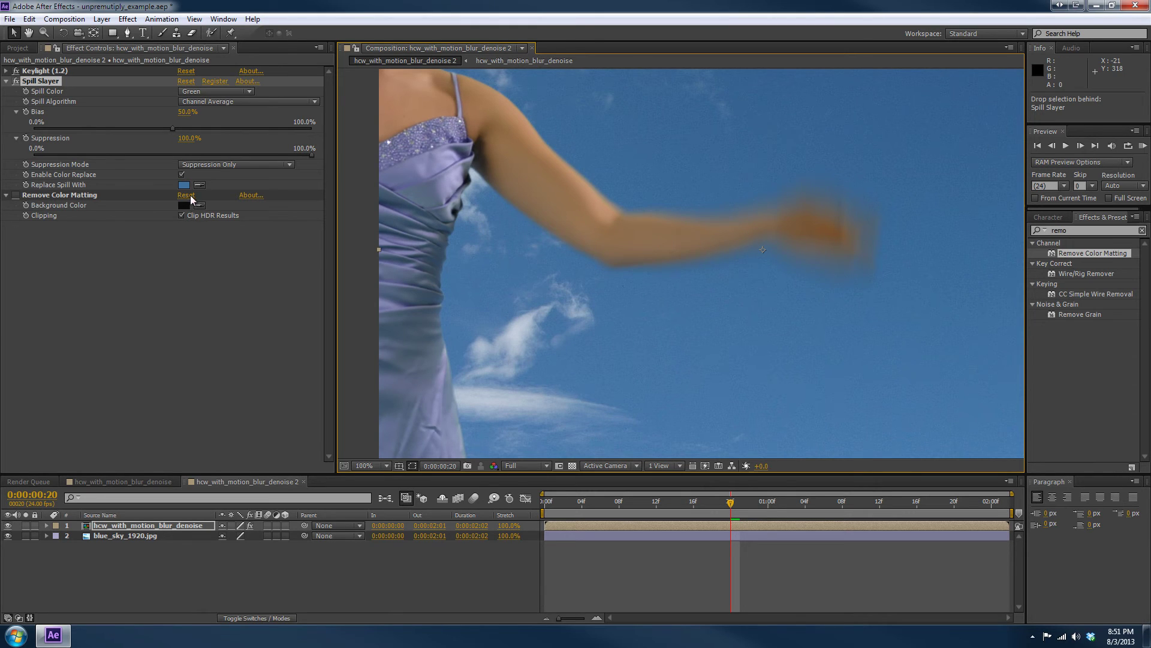
- Compare edges by toggling Enable Color Replace and Remove Color Matting, leaving Remove Color Matting off
click(183, 174)
click(182, 174)
click(183, 174)
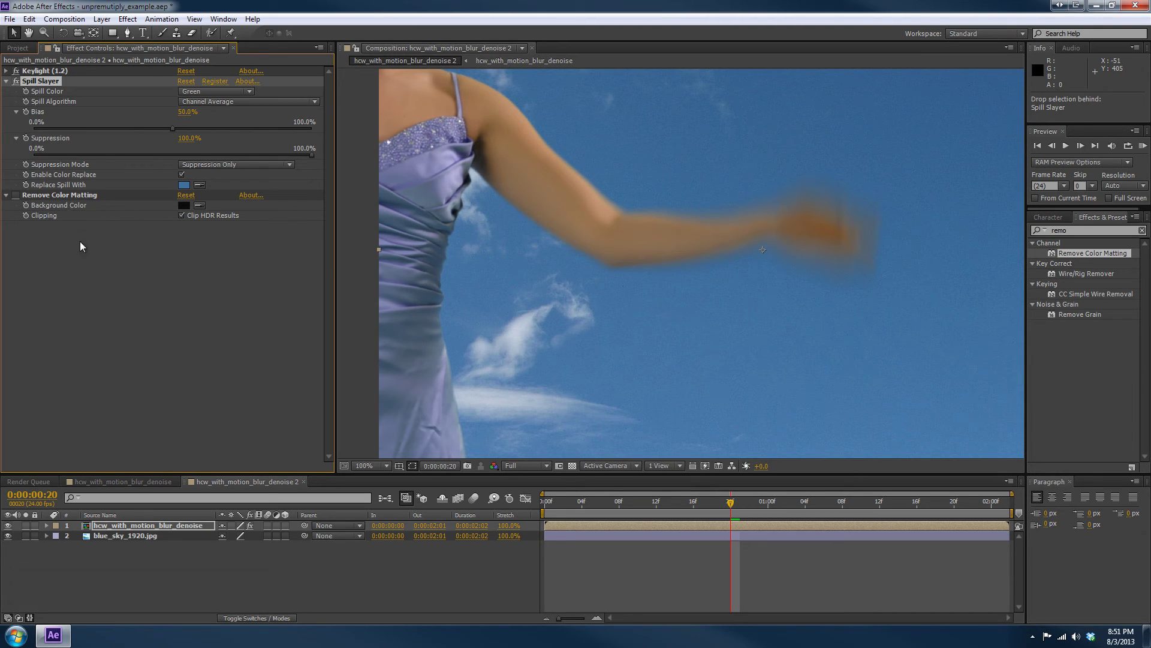
click(16, 197)
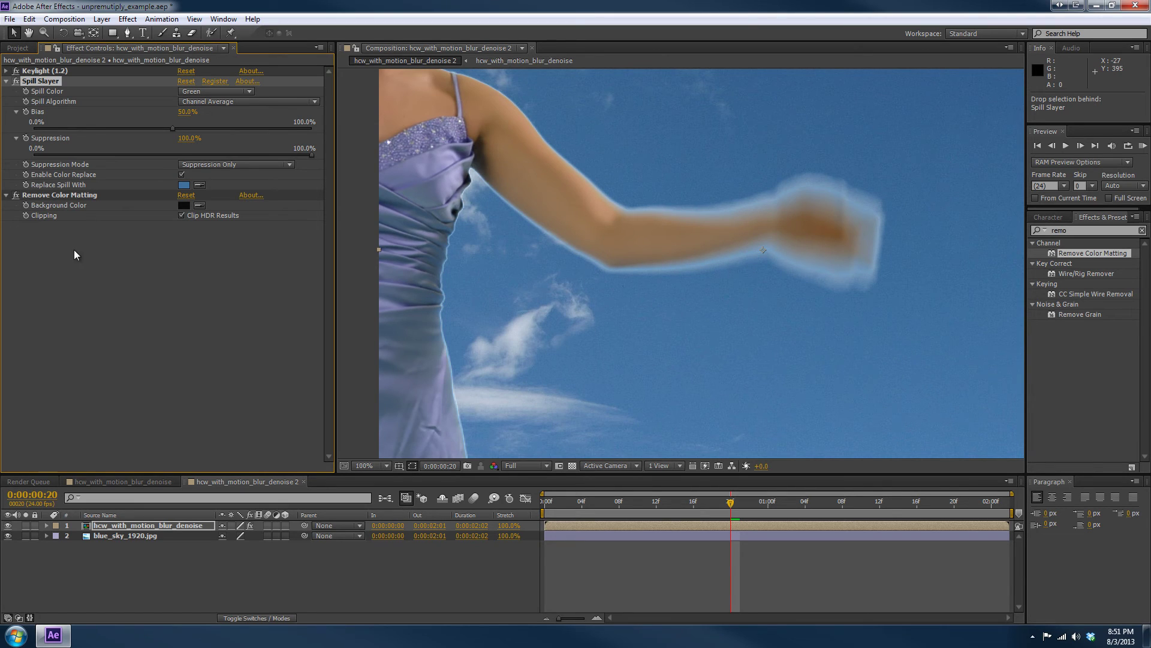
click(16, 195)
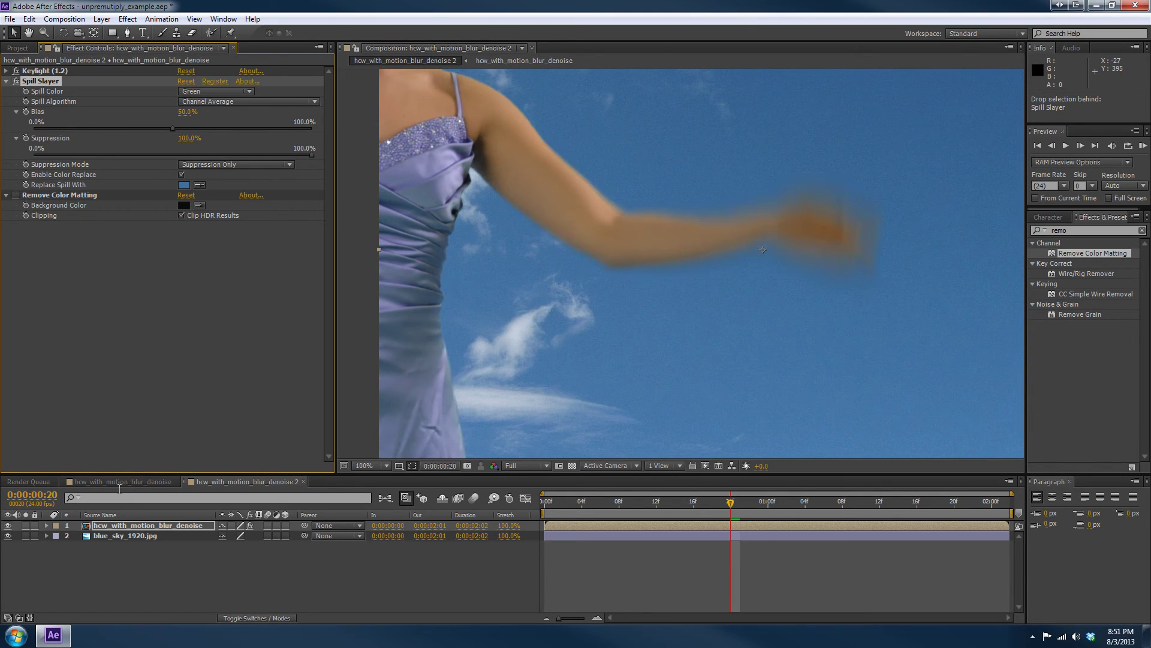
- Hide the blue_sky layer so the dancer shows without the sky
click(8, 535)
scroll(797, 216, up, 2)
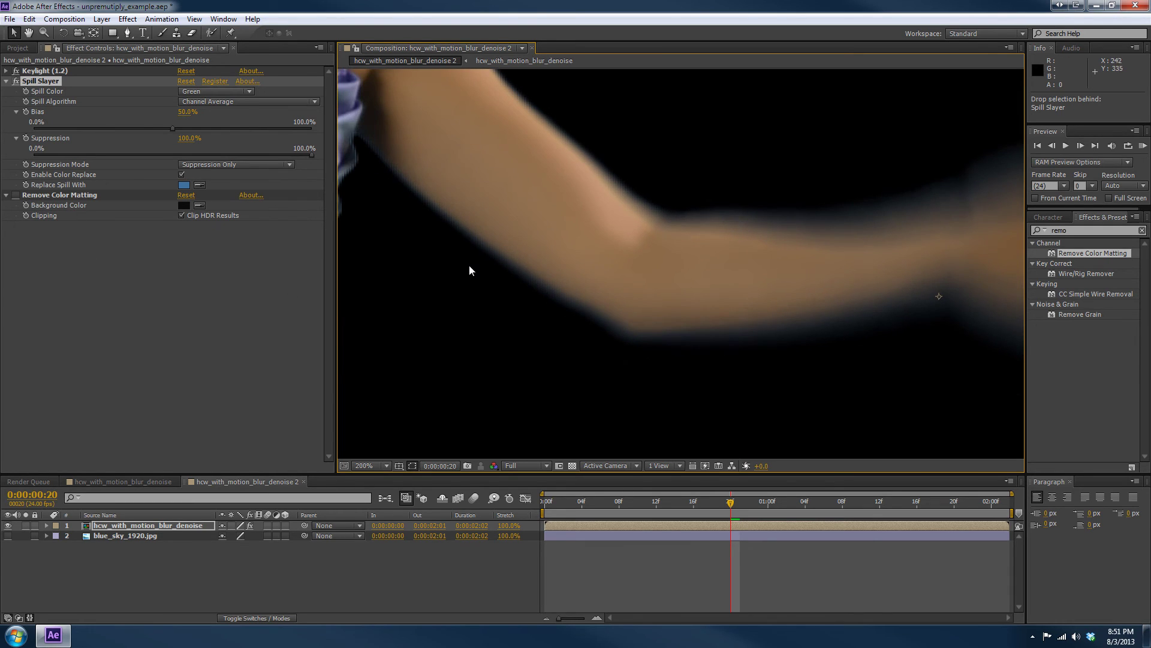
scroll(472, 269, down, 1)
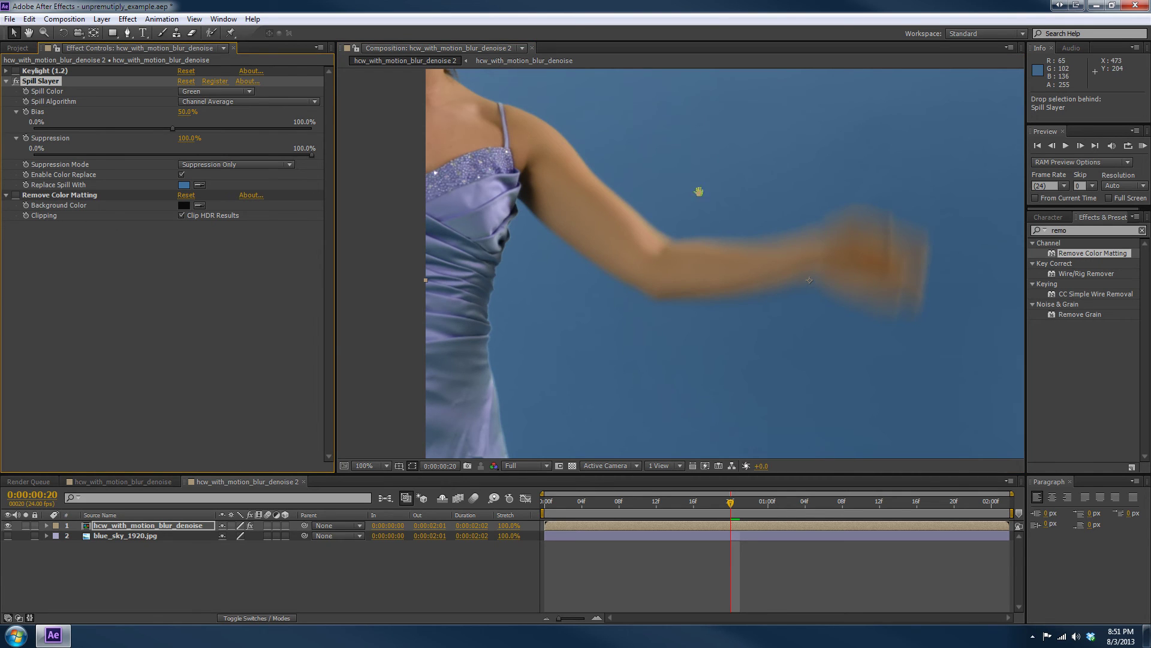
- Eyedrop the blue backdrop into Remove Color Matting's Background Color, then re-enable Keylight and the blue_sky layer
drag(767, 170, 652, 181)
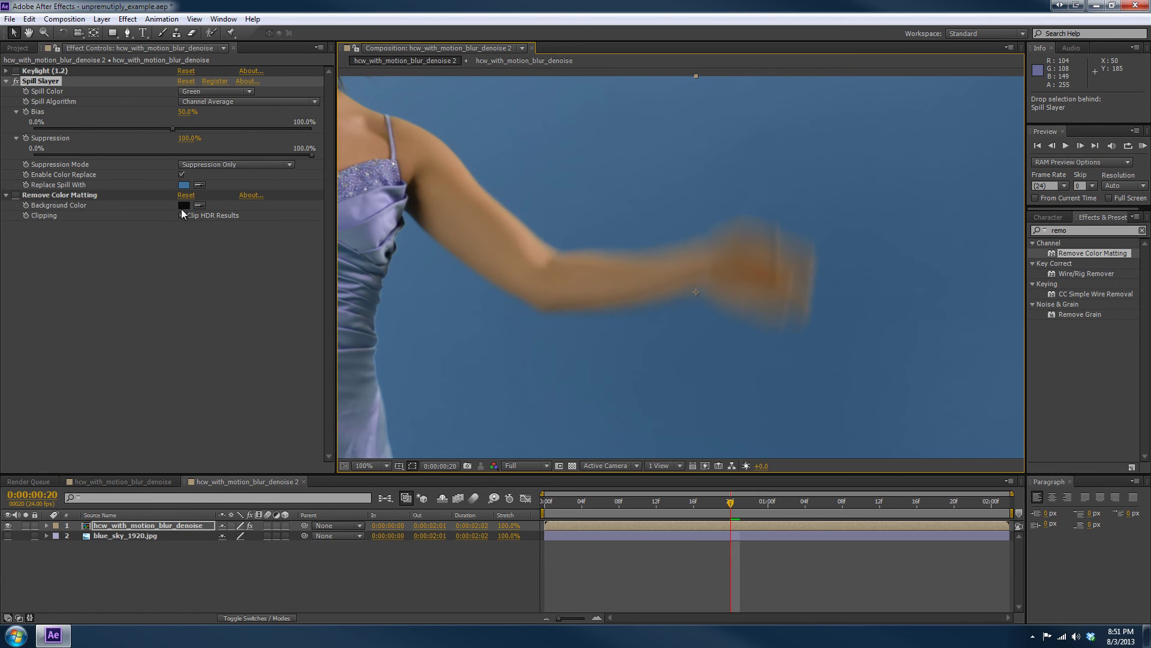
click(198, 205)
click(565, 203)
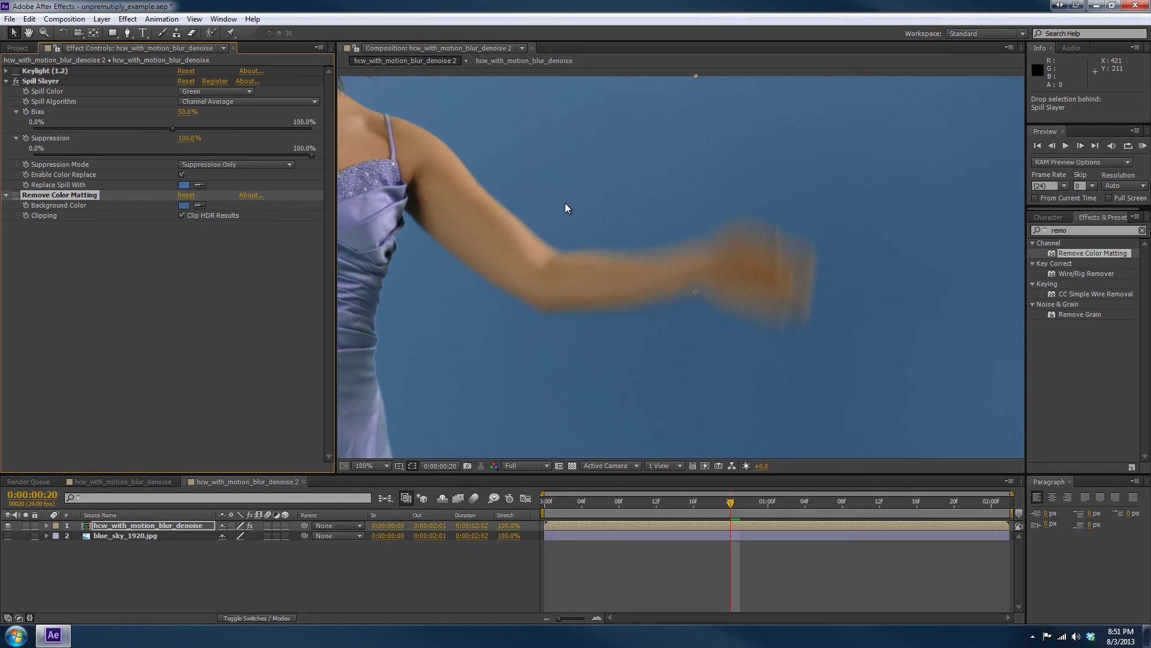
click(15, 70)
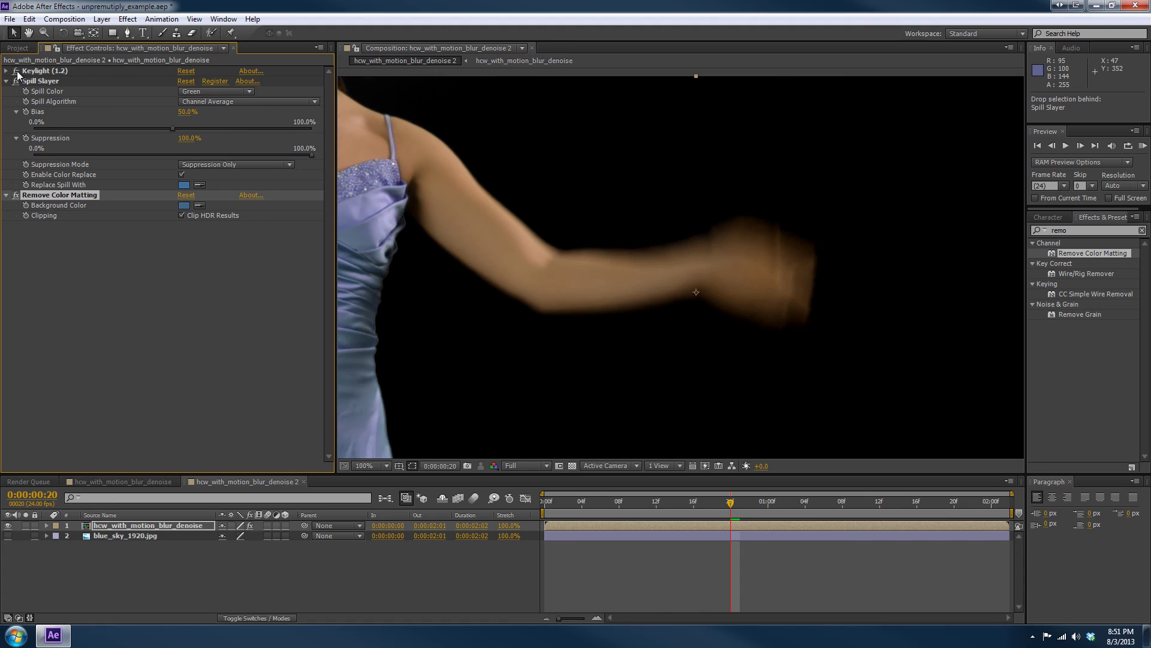
click(8, 536)
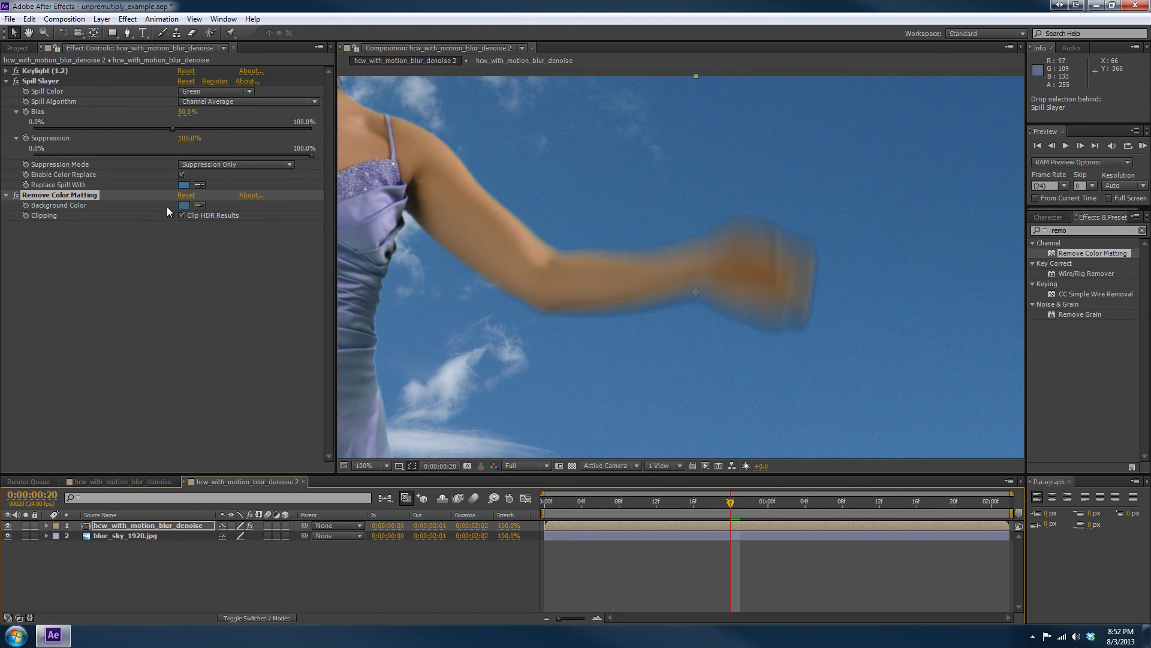
- Darken the matting Background Color to 3B5874 and review the key on another frame
click(185, 205)
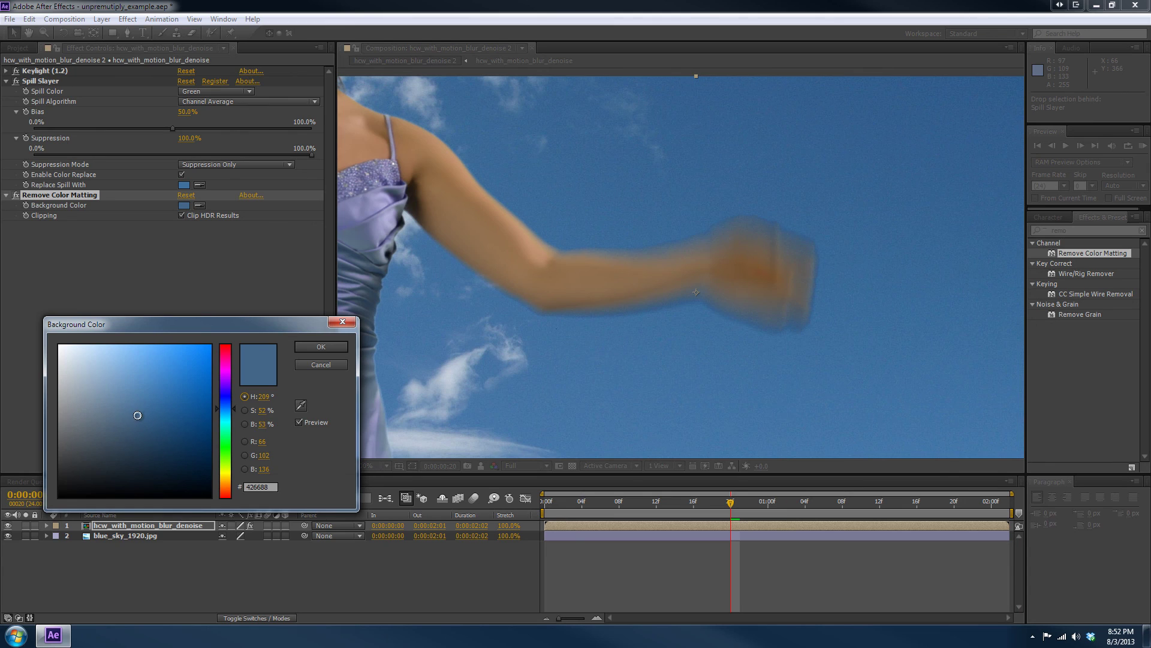
drag(137, 415, 133, 428)
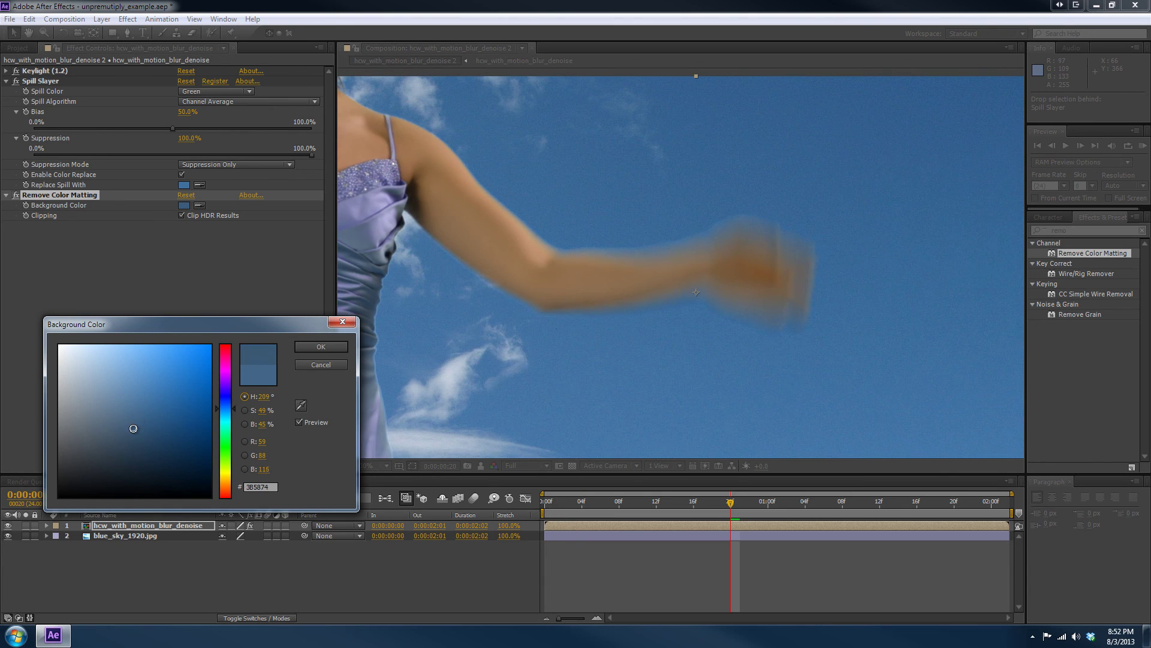
click(321, 346)
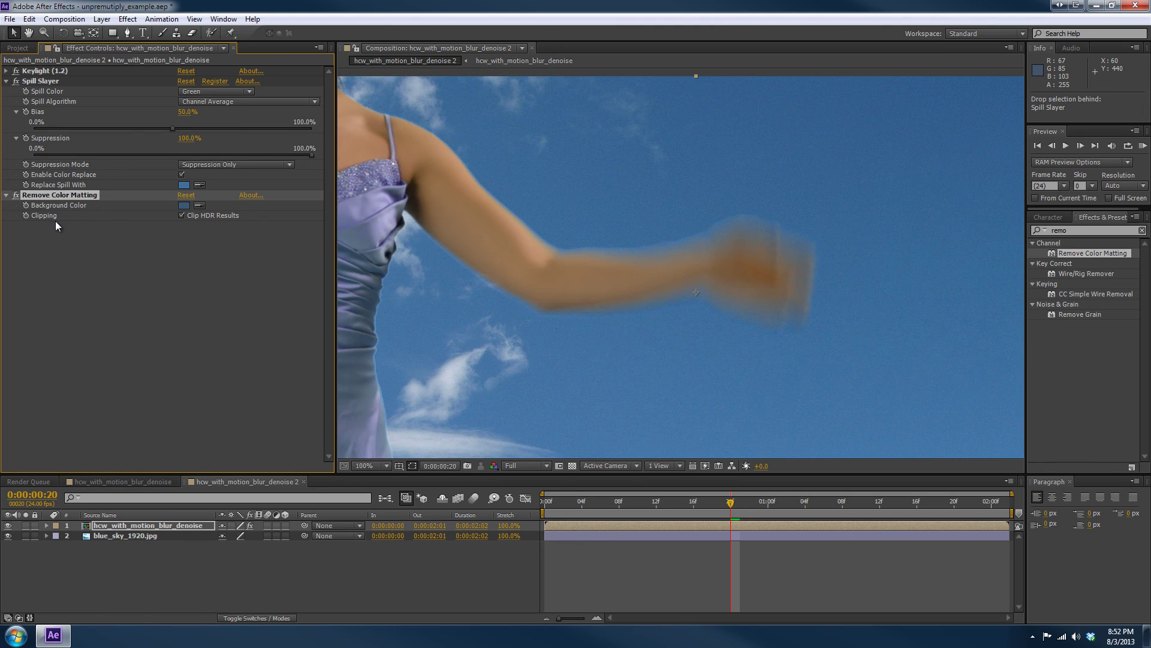
mouse_move(733, 502)
mouse_down()
mouse_move(627, 499)
mouse_move(740, 502)
mouse_up()
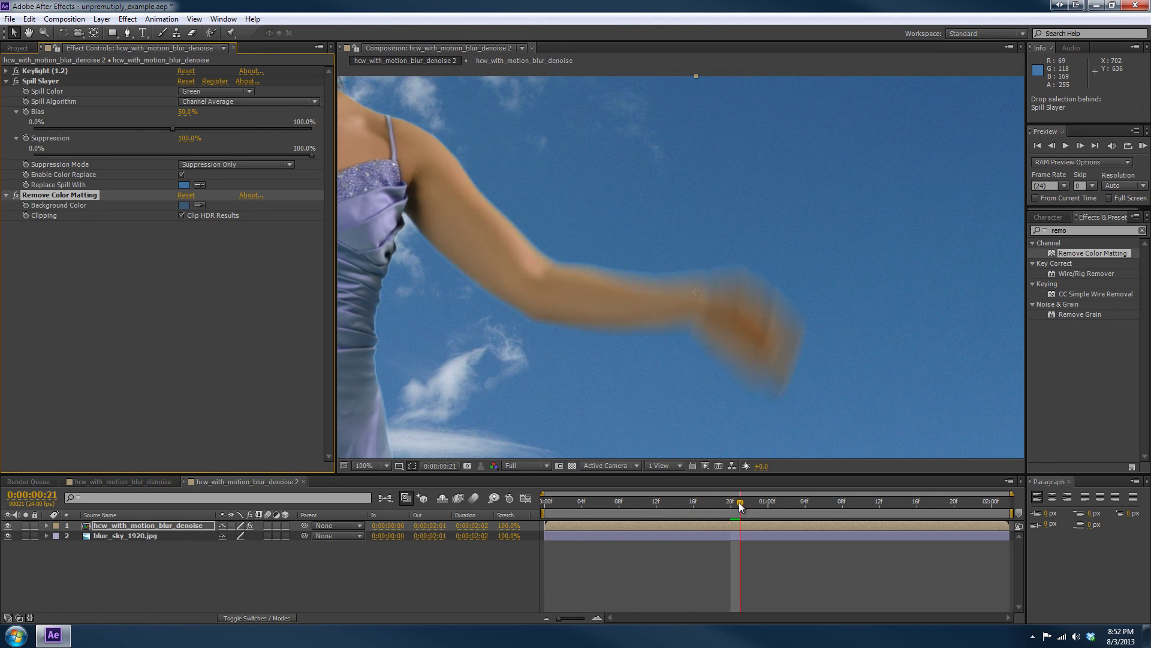